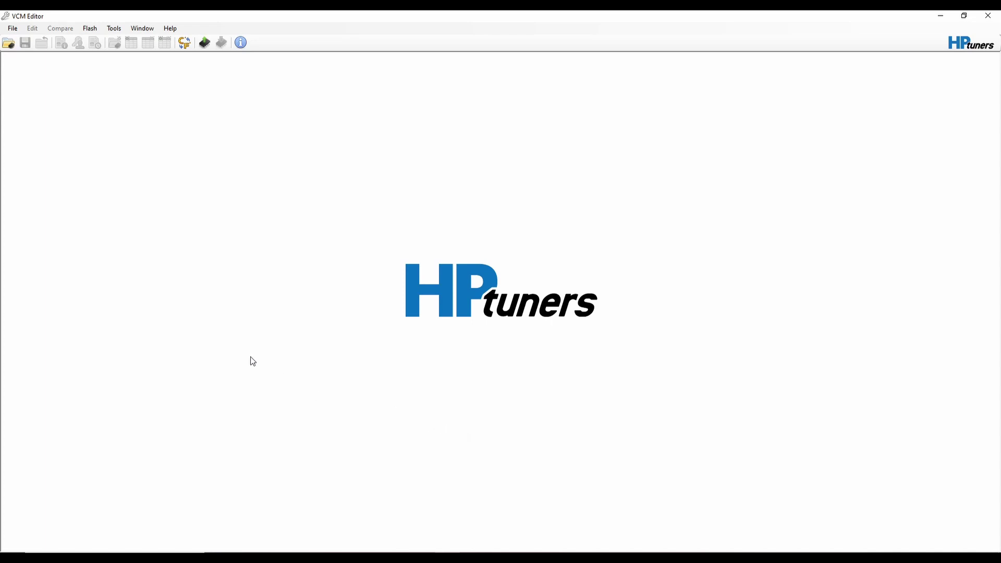
# Open the Darylrunningtune tune file from the Downloads folder.
pyautogui.click(9, 47)
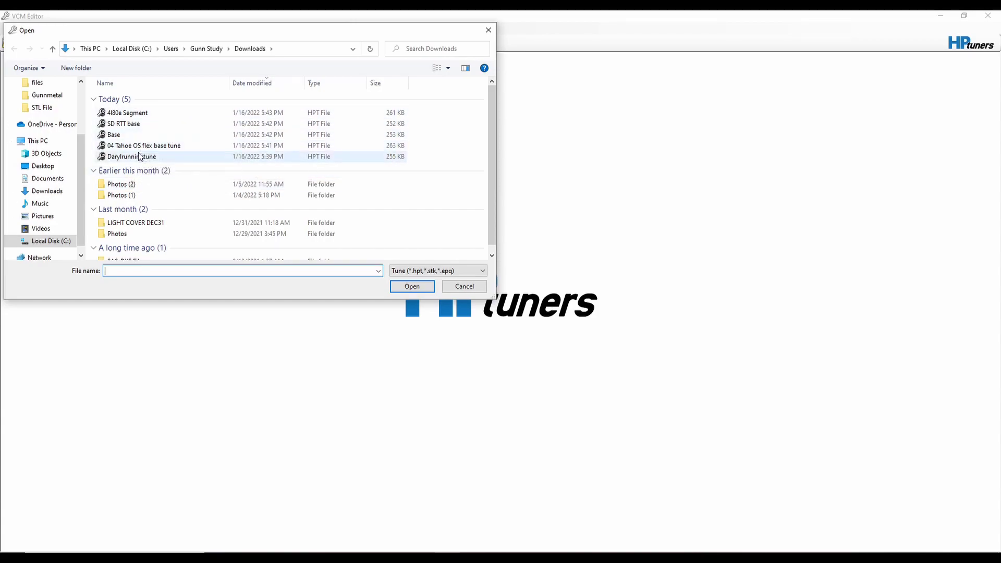
pyautogui.doubleClick(120, 158)
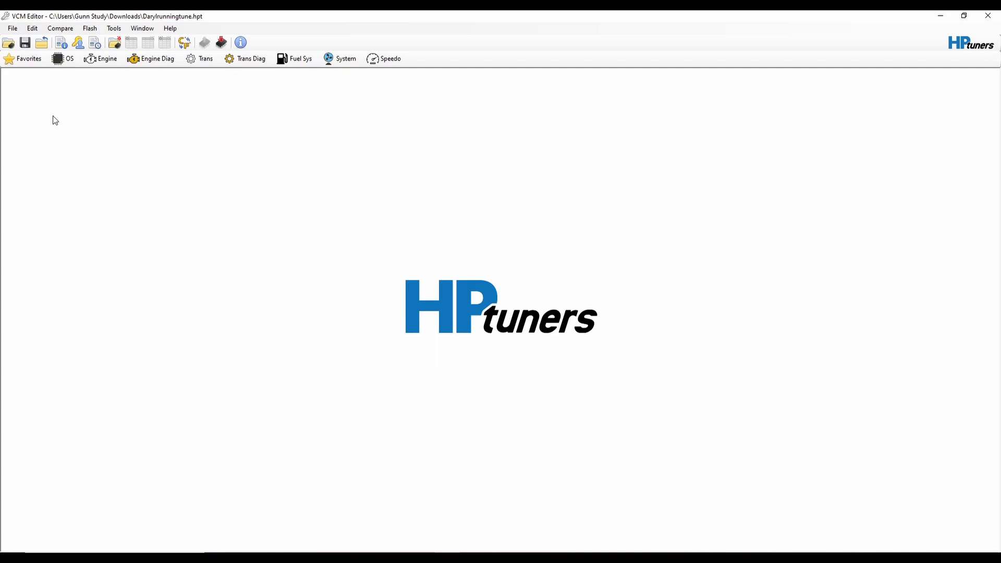
# Review the Engine General and Transmission settings, then the System settings, keeping VATS Control at None.
pyautogui.click(104, 58)
pyautogui.click(211, 106)
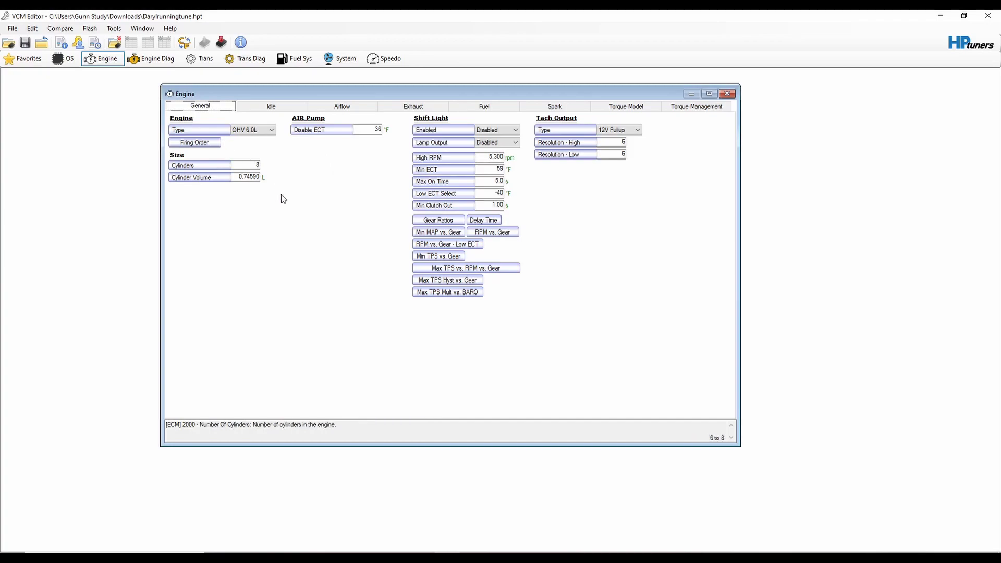
pyautogui.click(201, 60)
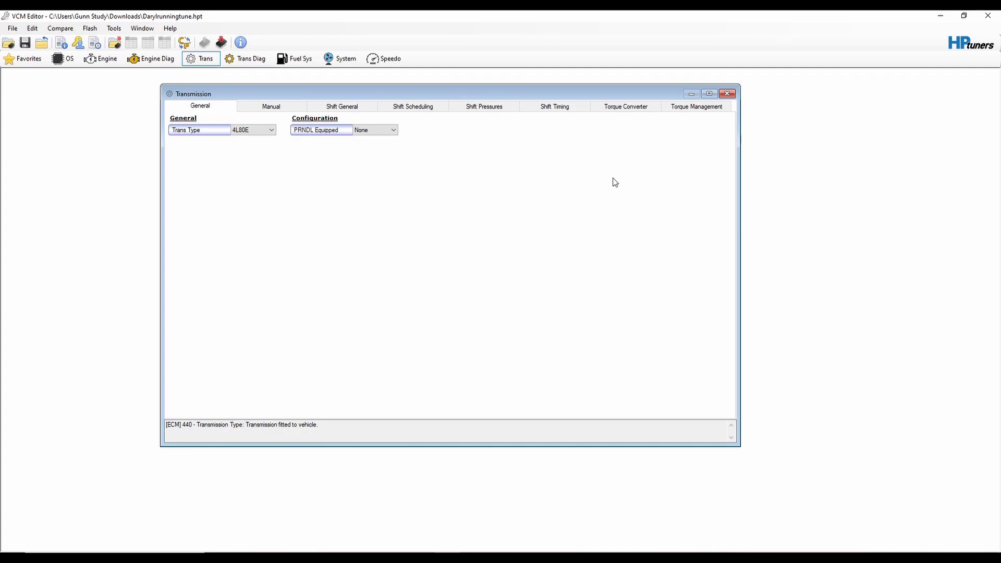
pyautogui.click(336, 59)
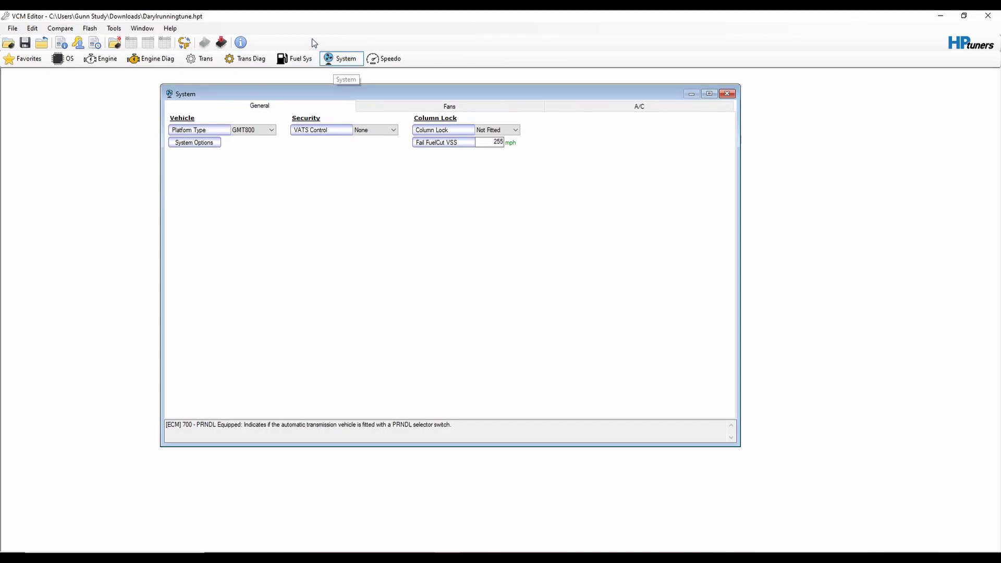
pyautogui.click(381, 130)
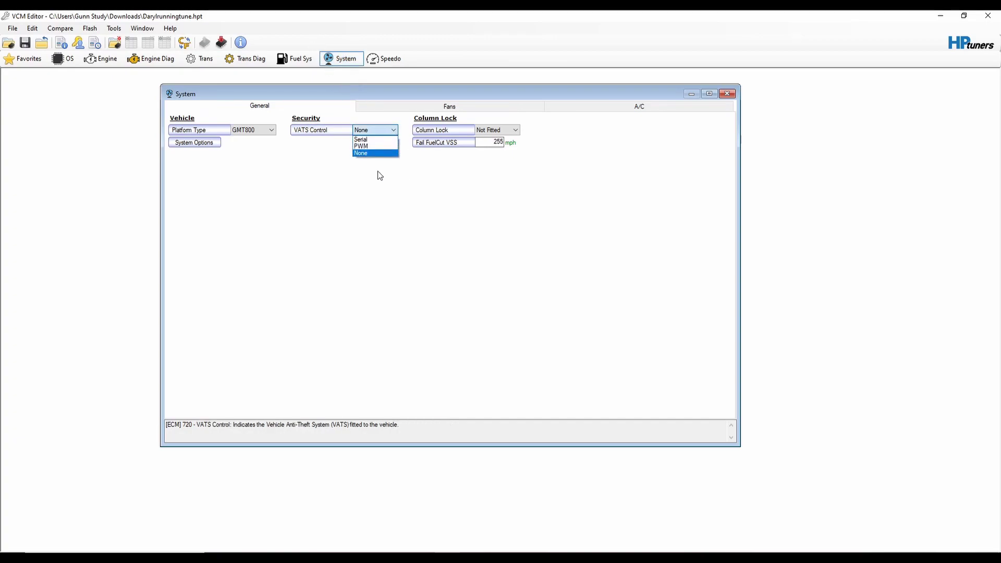
pyautogui.click(395, 185)
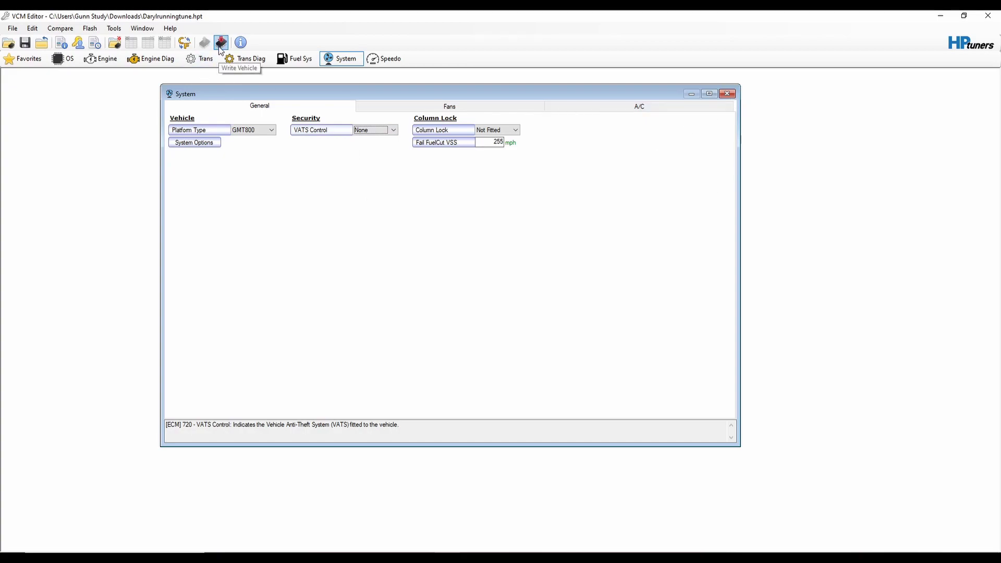
# Close the System settings window.
pyautogui.click(728, 94)
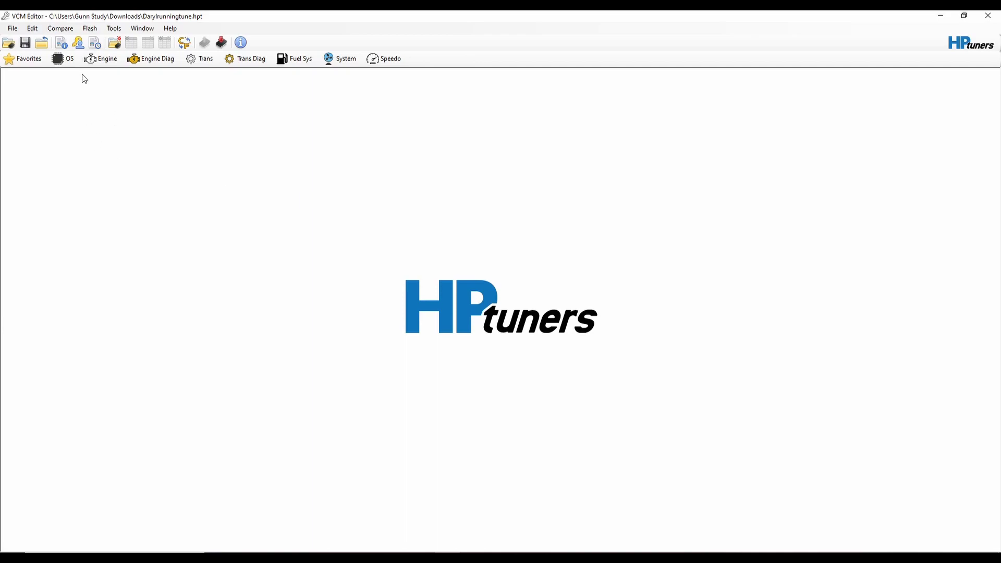
pyautogui.click(62, 61)
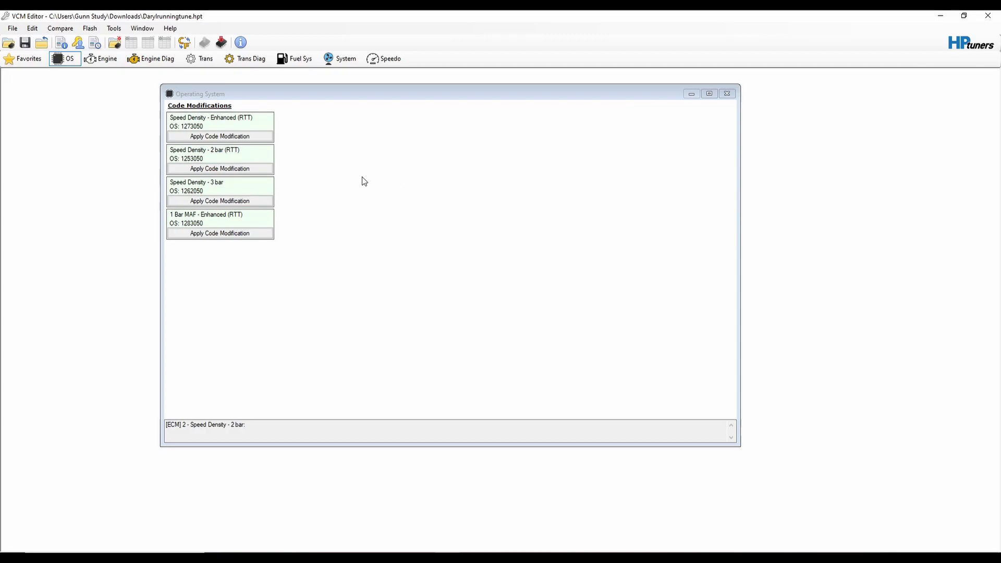
# Apply the Speed Density 3 bar OS modification and save the tune as 3bar.
pyautogui.click(233, 203)
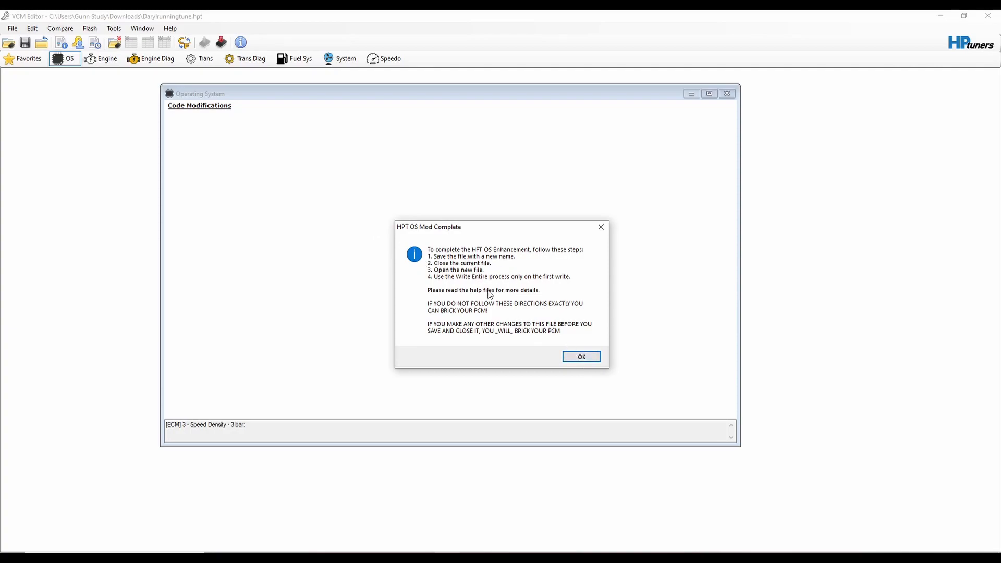
pyautogui.click(586, 356)
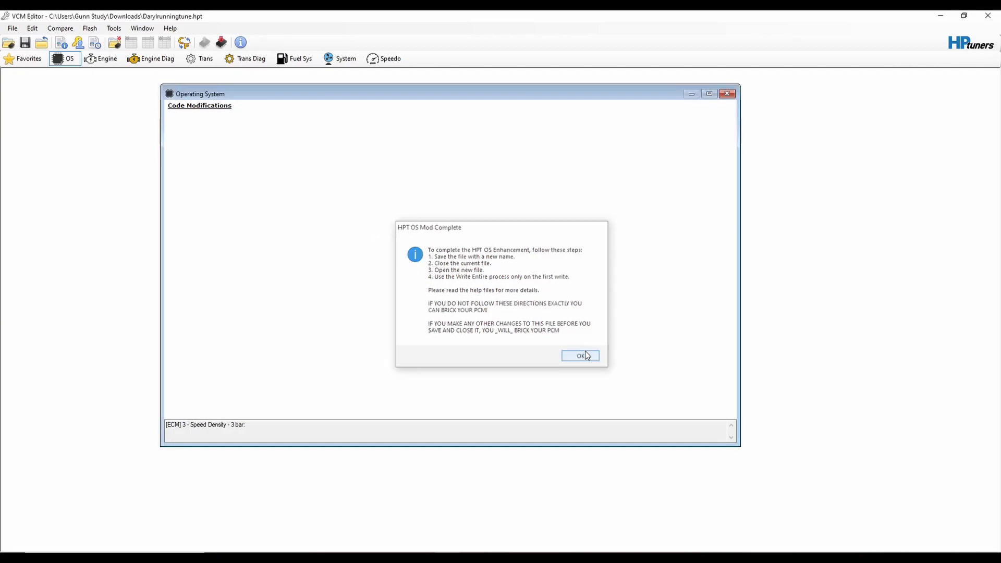
pyautogui.click(12, 28)
pyautogui.click(32, 77)
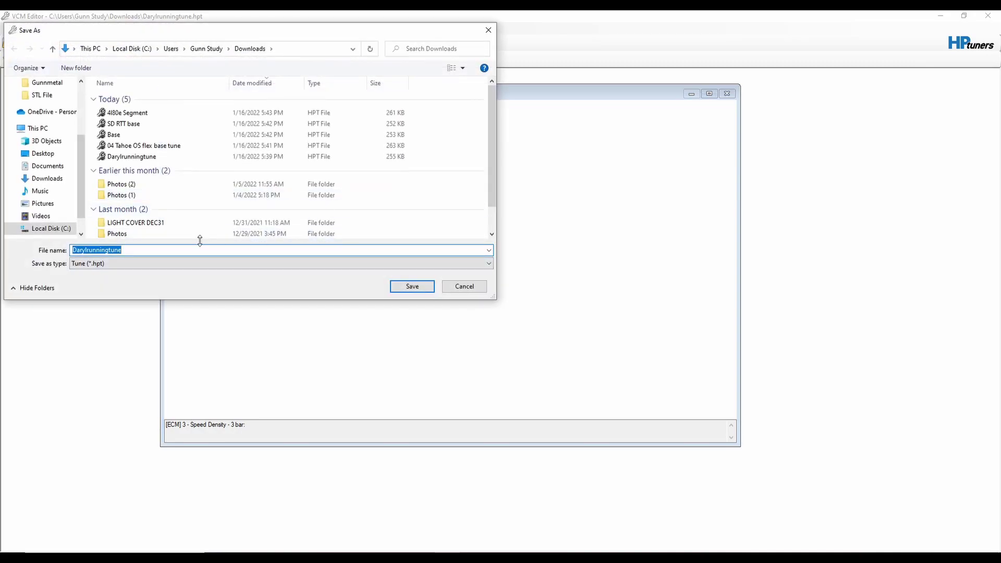
pyautogui.write('3bar')
pyautogui.press('Return')
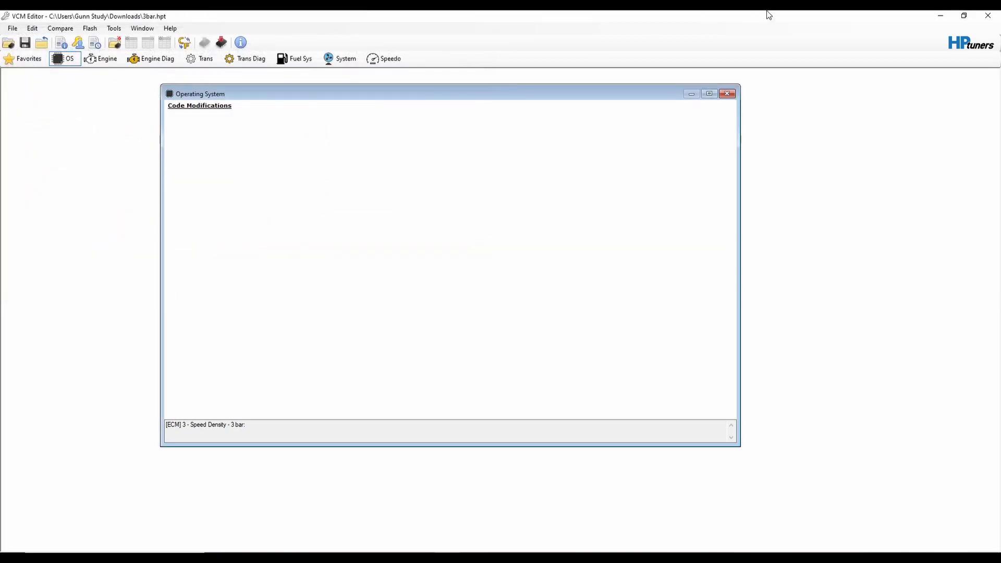
# Close the tune and reopen 3bar.hpt from Downloads.
pyautogui.click(727, 93)
pyautogui.click(12, 28)
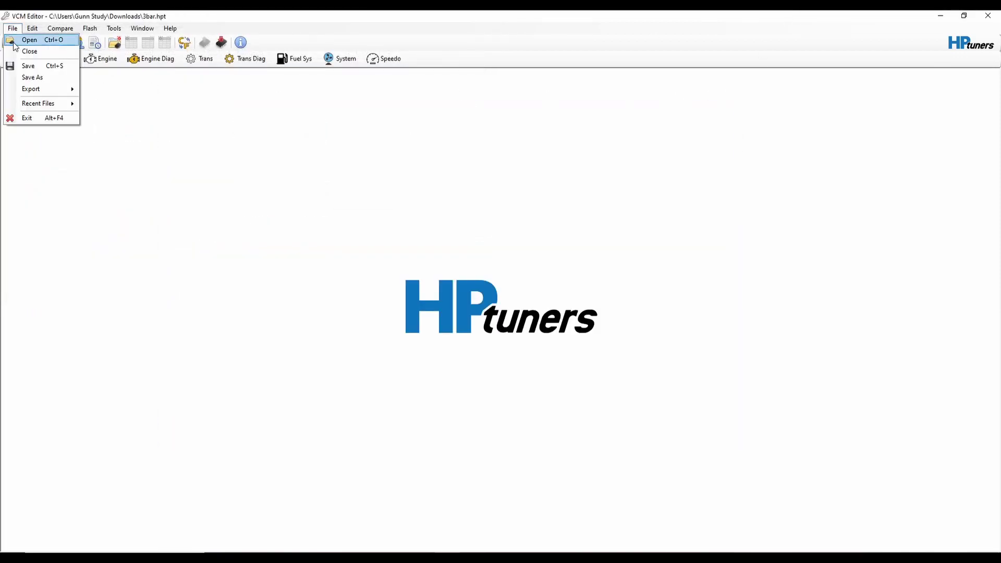
pyautogui.click(24, 61)
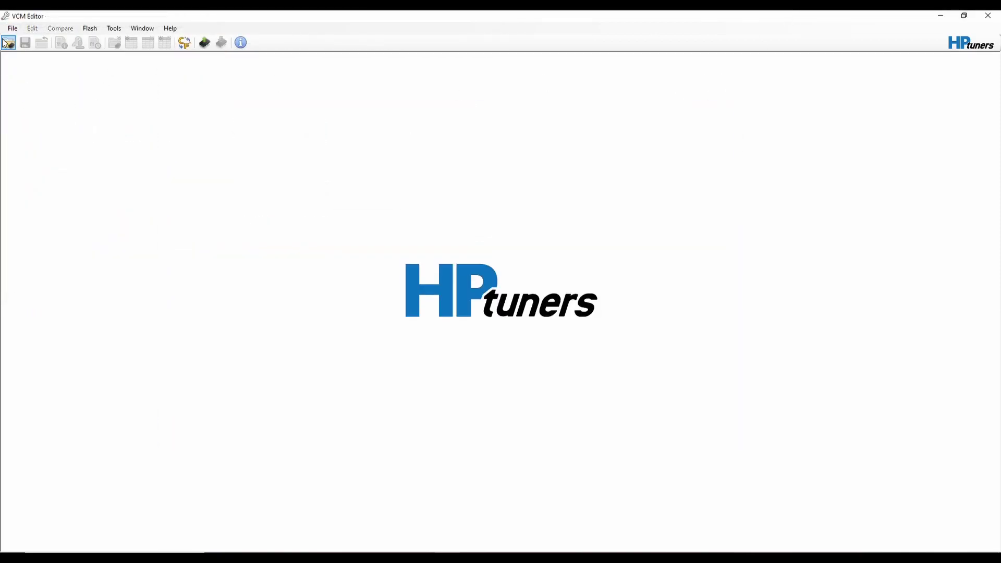
pyautogui.click(7, 43)
pyautogui.doubleClick(119, 112)
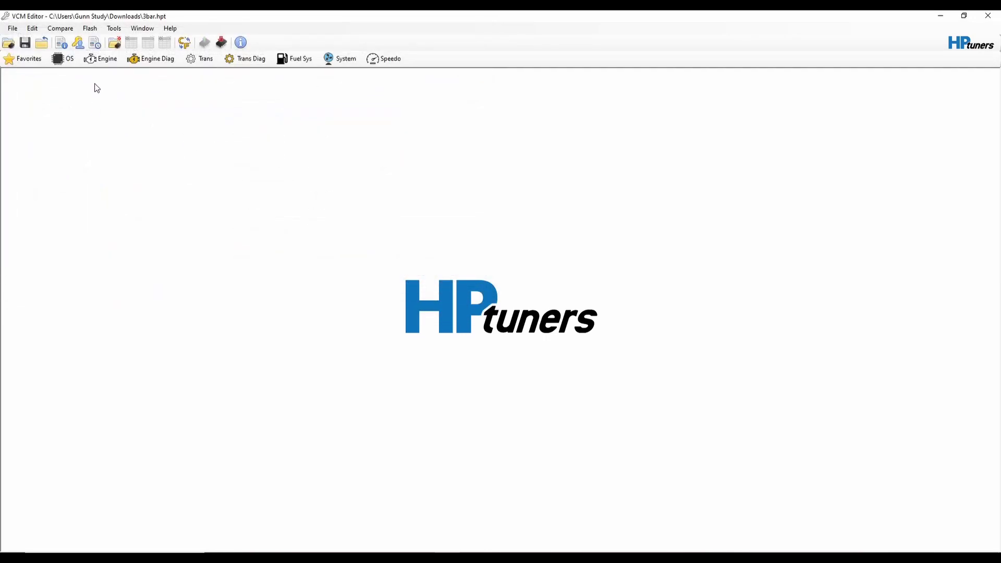
# Review the Engine Airflow Main VE Primary table, selecting the 1,600 rpm, 140 kPa cell.
pyautogui.click(103, 60)
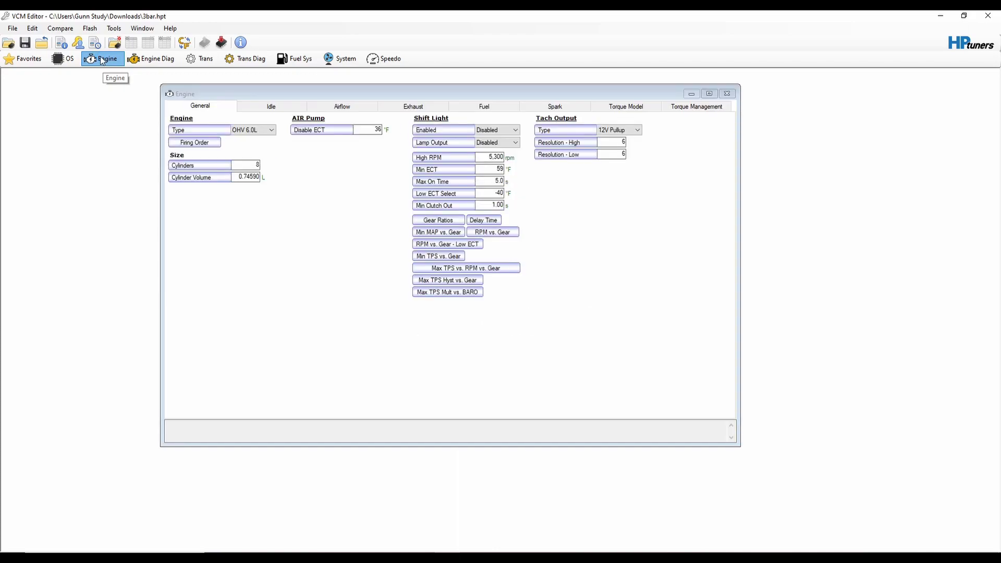
pyautogui.click(340, 108)
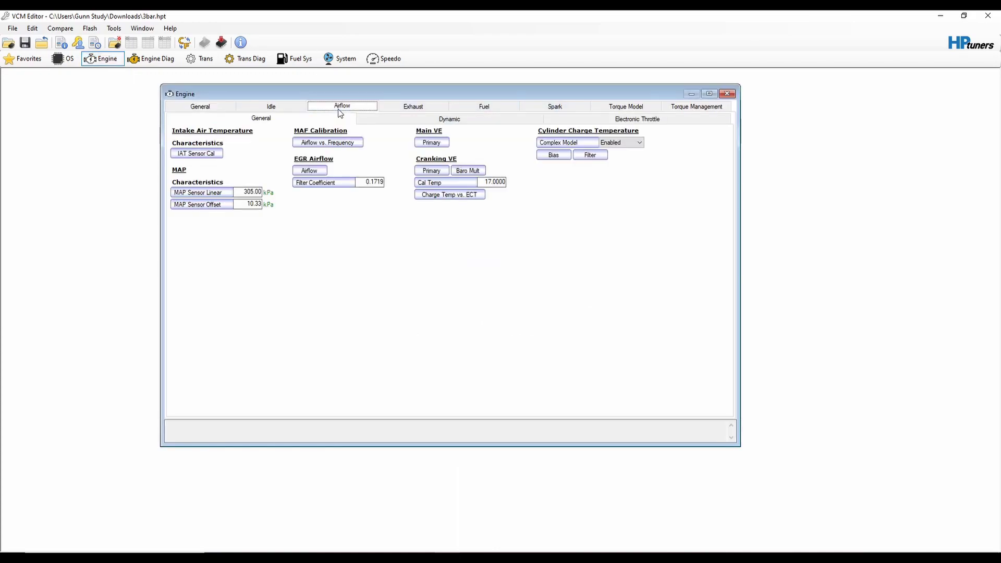
pyautogui.click(431, 144)
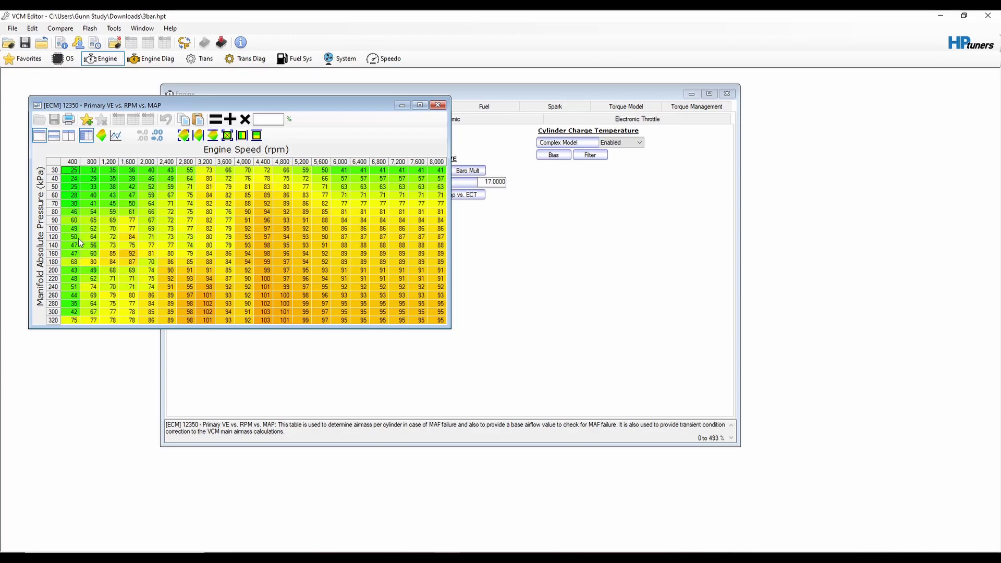
pyautogui.click(131, 246)
# Close the VE table and the 3bar tune, then reopen Darylrunningtune.
pyautogui.click(438, 105)
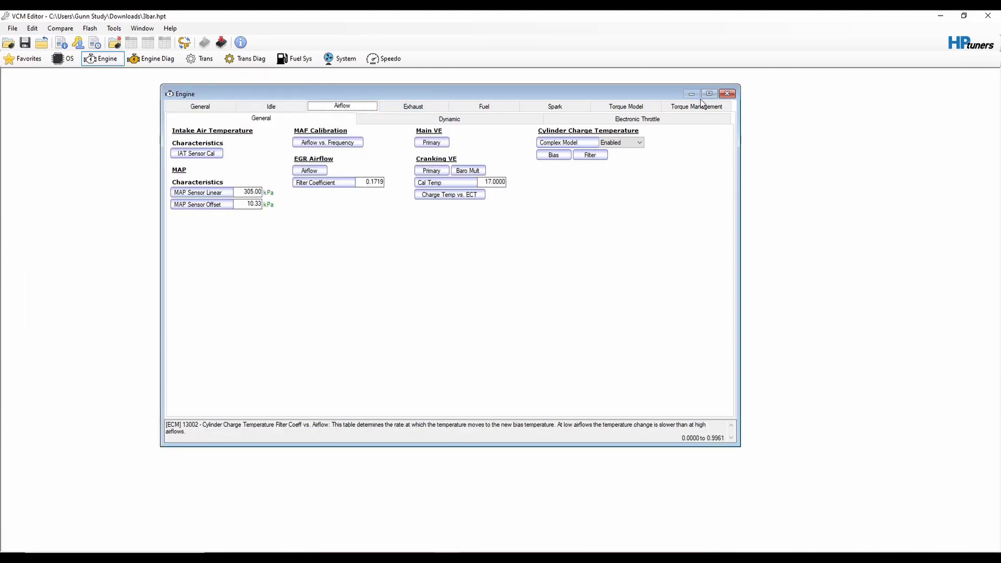
pyautogui.click(727, 94)
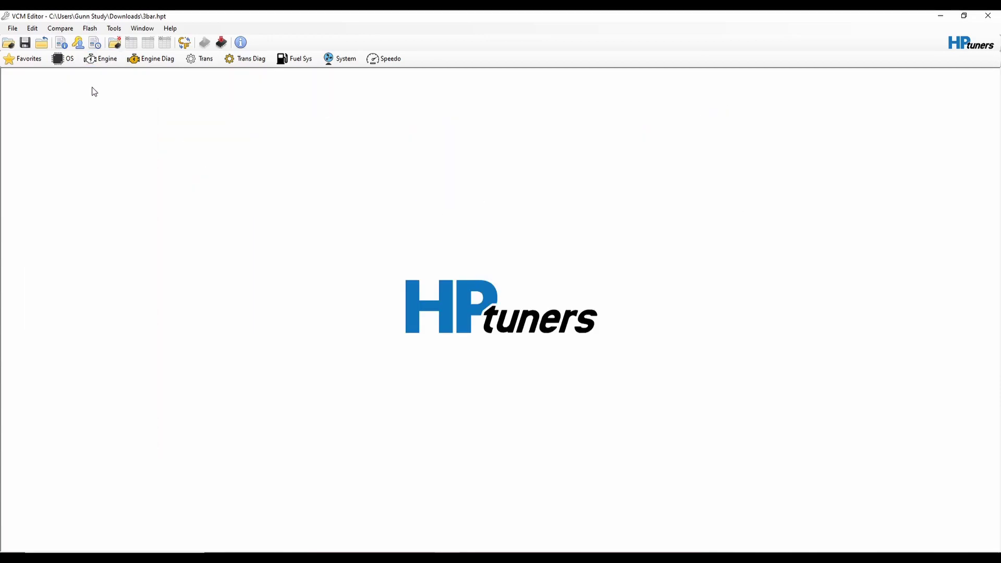
pyautogui.click(13, 29)
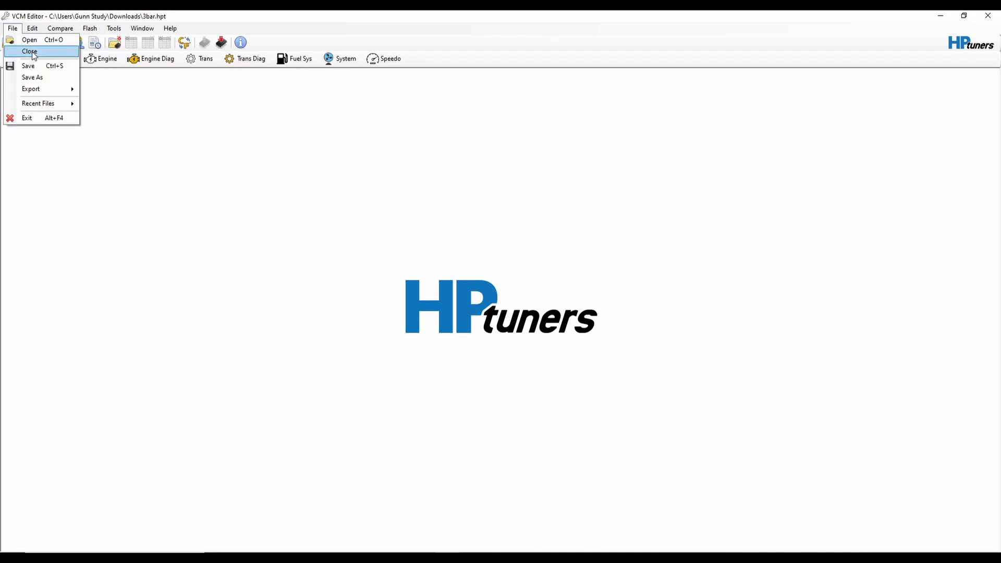
pyautogui.click(32, 51)
pyautogui.click(8, 45)
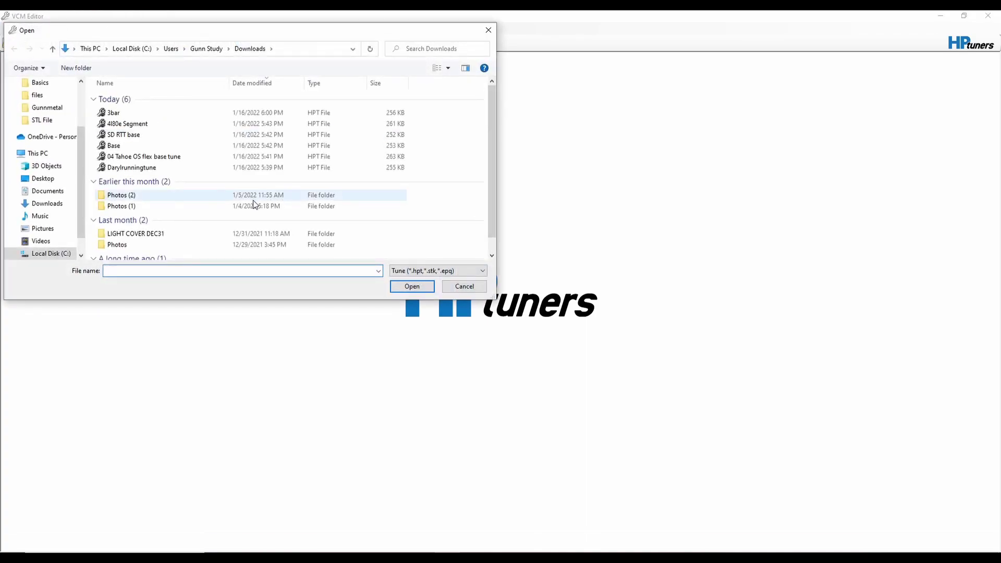
pyautogui.doubleClick(145, 168)
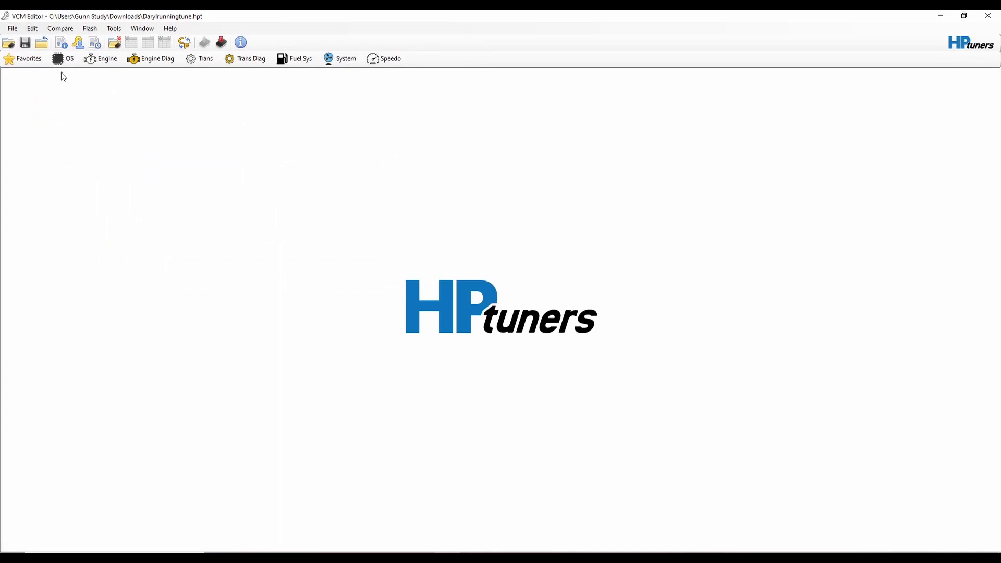
# Apply the Speed Density 2 bar OS code modification.
pyautogui.click(64, 59)
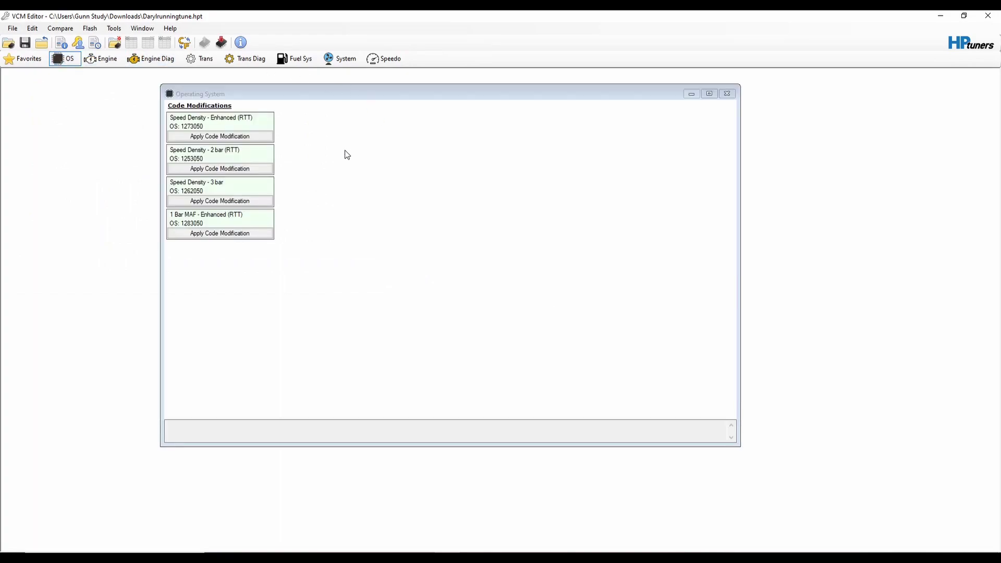
pyautogui.click(231, 170)
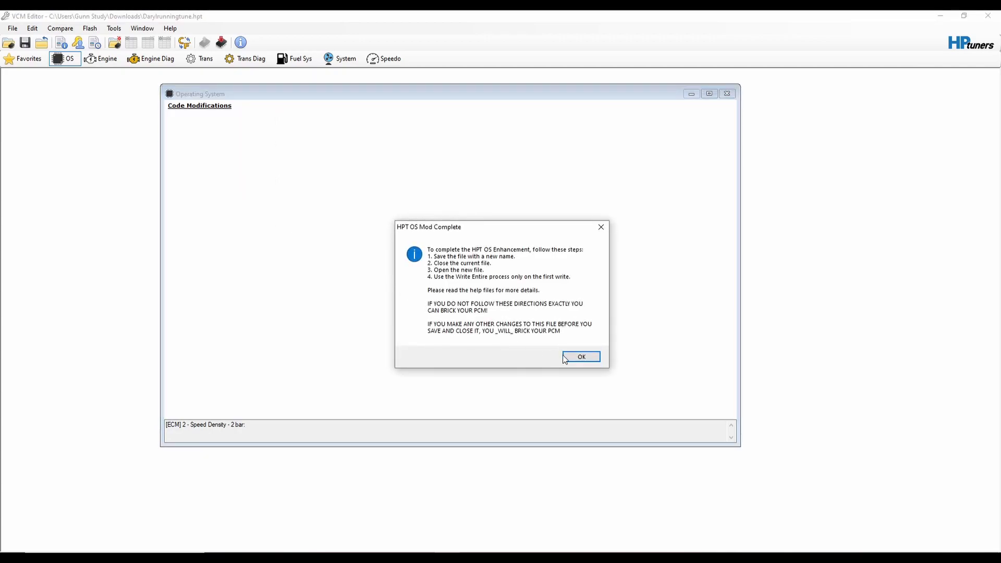
pyautogui.click(591, 358)
pyautogui.click(726, 94)
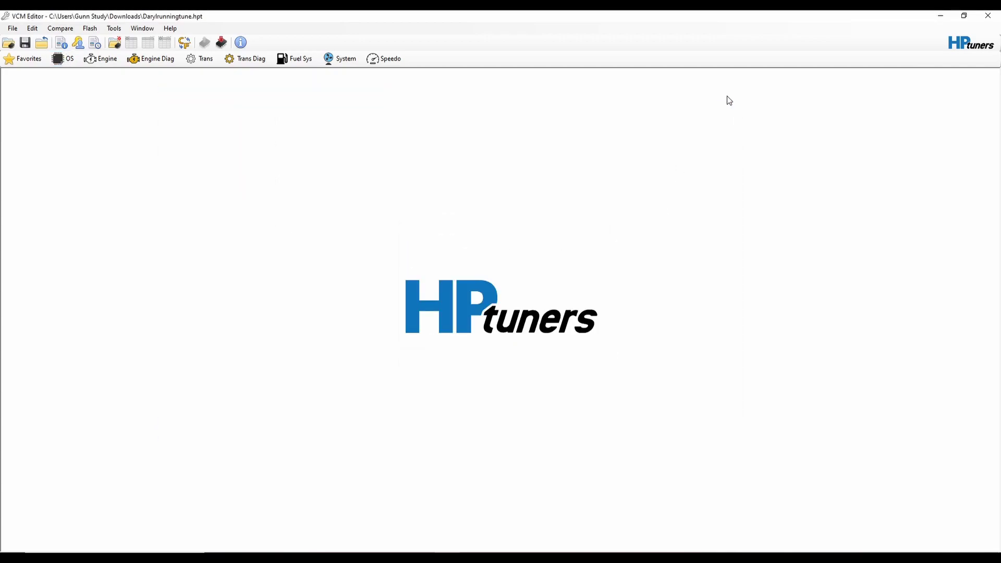
# Save the modified tune as daryl2bar.
pyautogui.click(12, 28)
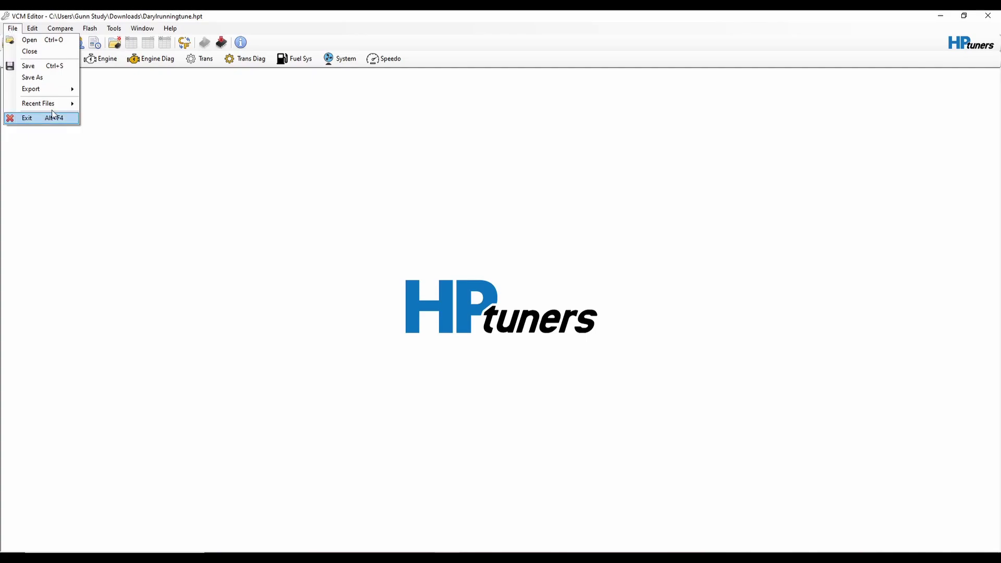
pyautogui.click(46, 80)
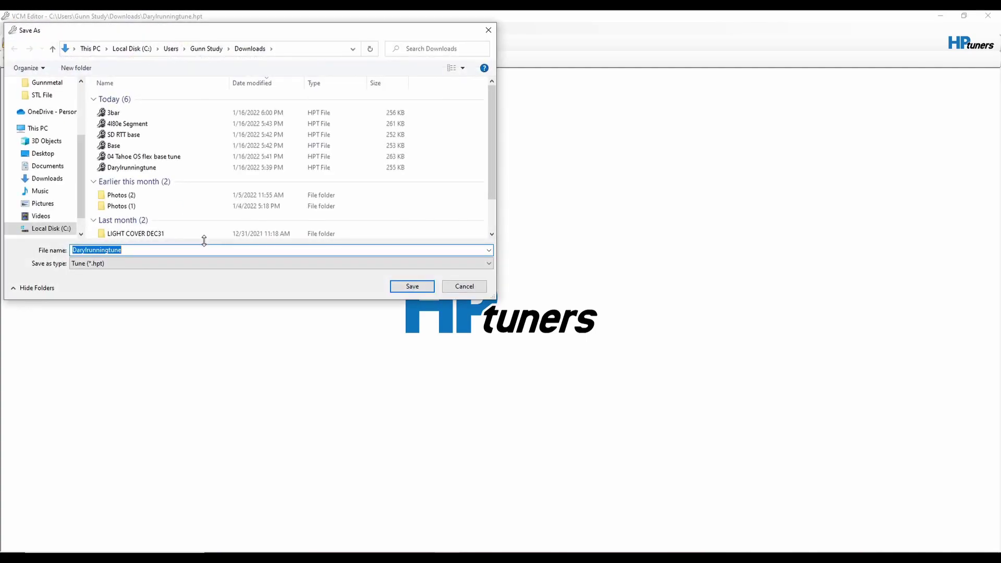
pyautogui.write('da')
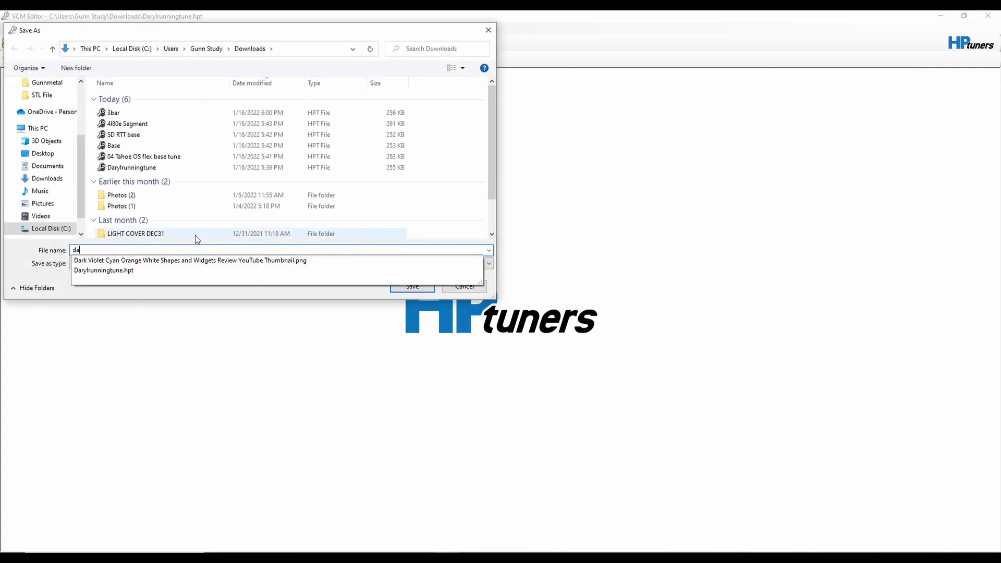
pyautogui.write('ryl')
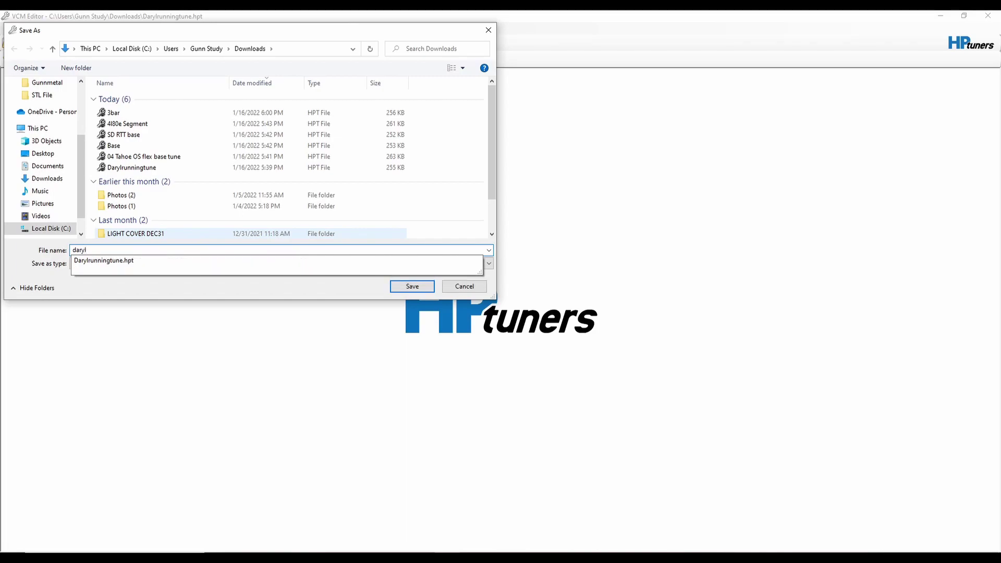
pyautogui.write('2bar')
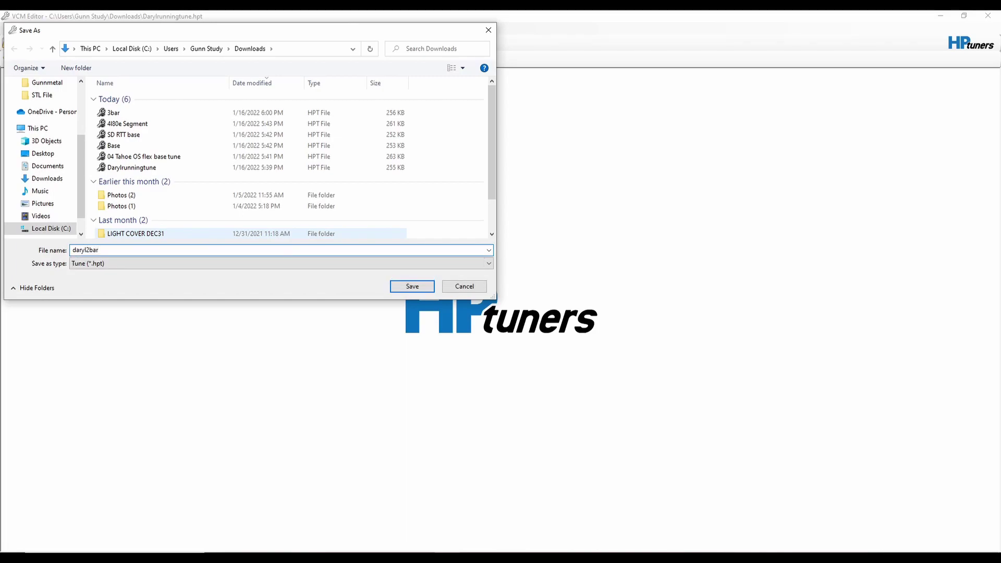
pyautogui.press('Return')
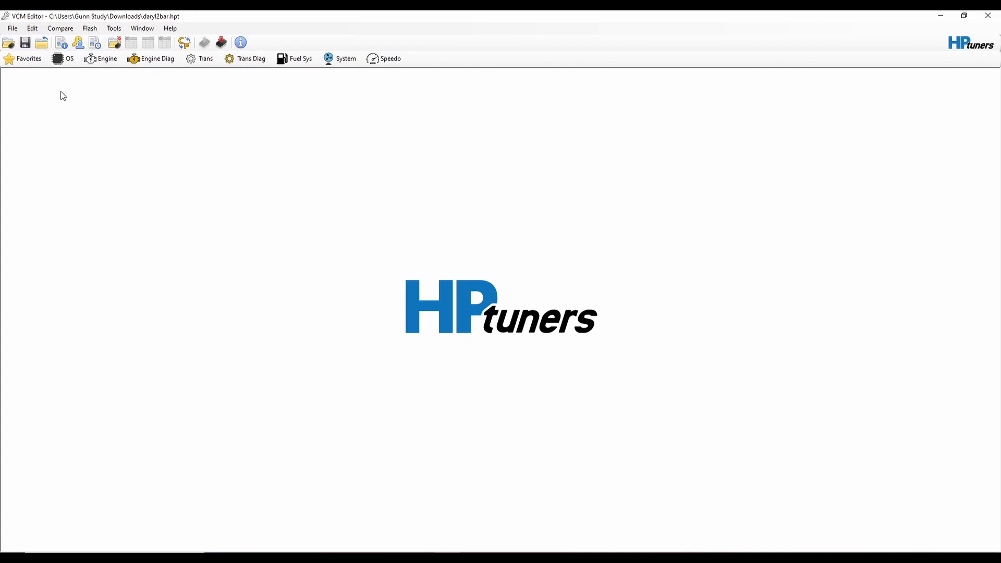
# Briefly open the Primary VE table, then close it and the Engine settings.
pyautogui.click(106, 59)
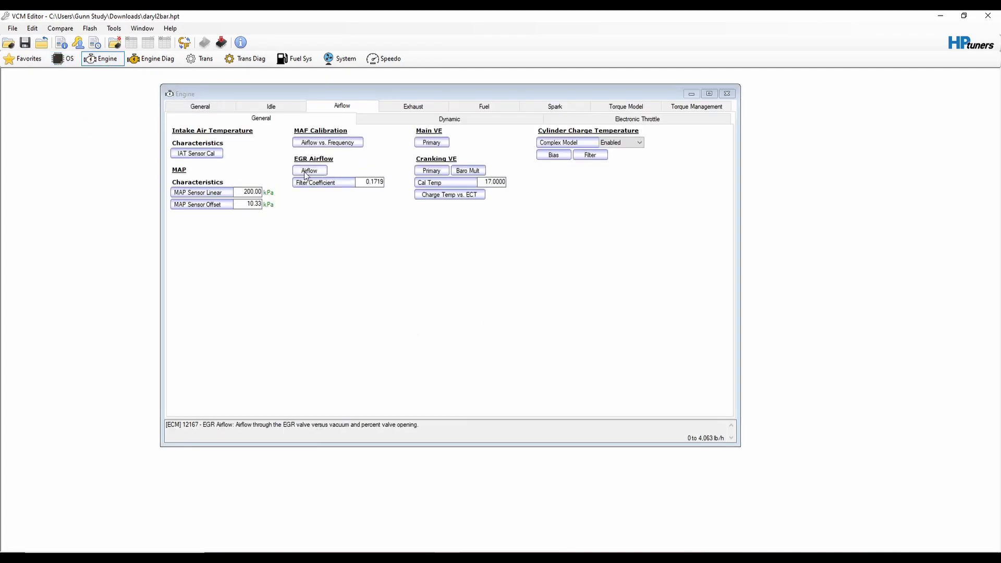
pyautogui.click(441, 144)
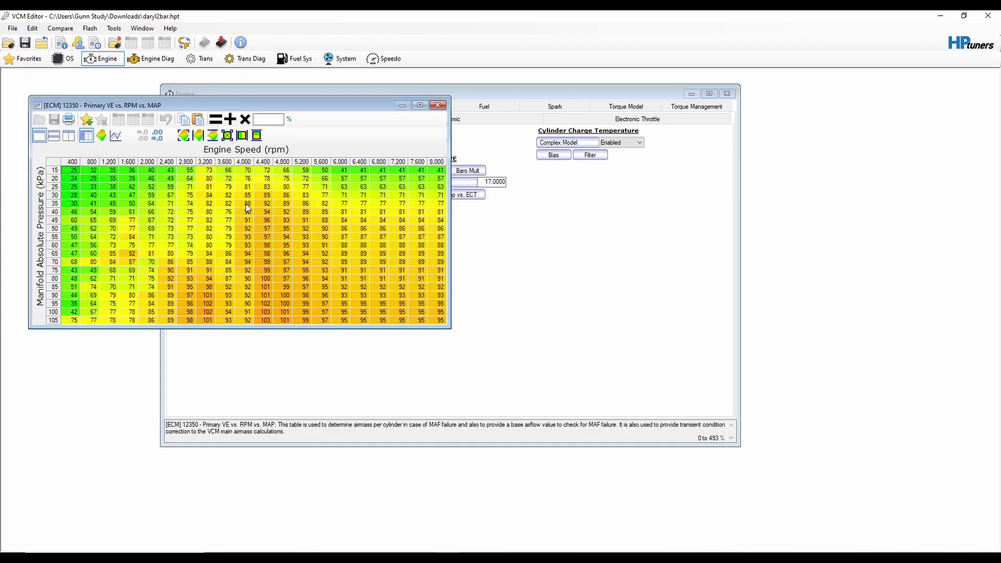
pyautogui.click(437, 104)
pyautogui.click(726, 94)
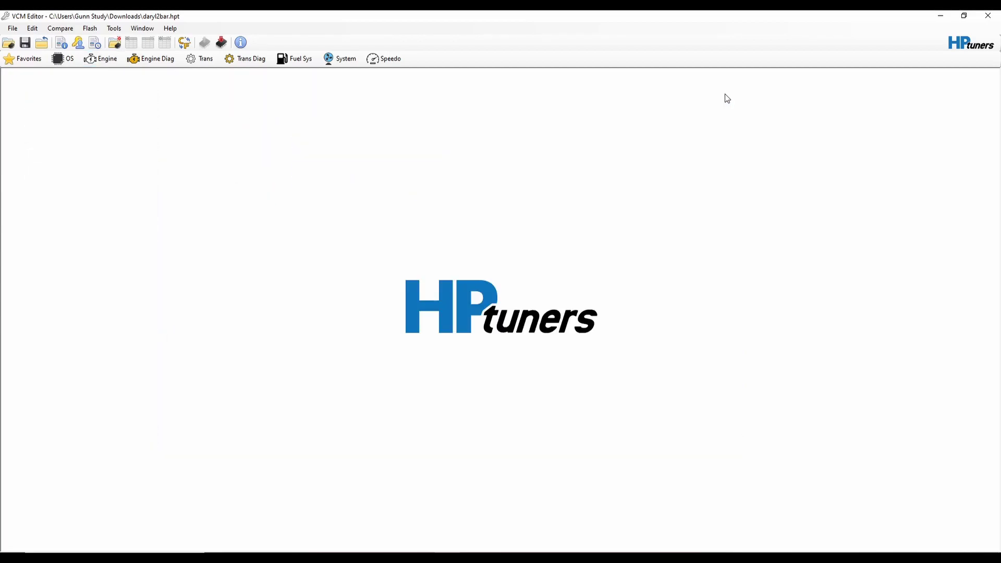
# Close the current tune and reopen daryl2bar.hpt.
pyautogui.click(12, 28)
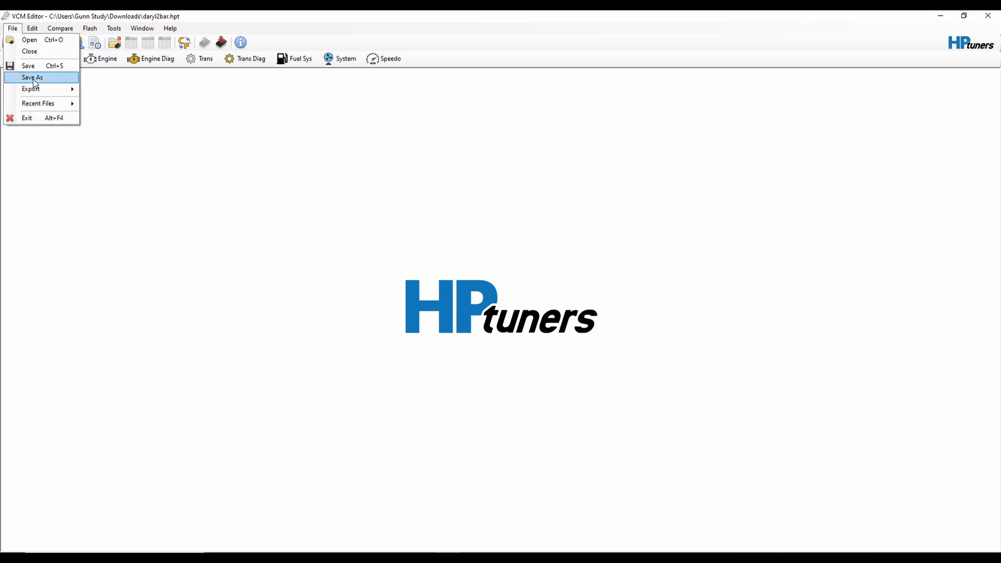
pyautogui.click(39, 50)
pyautogui.click(12, 28)
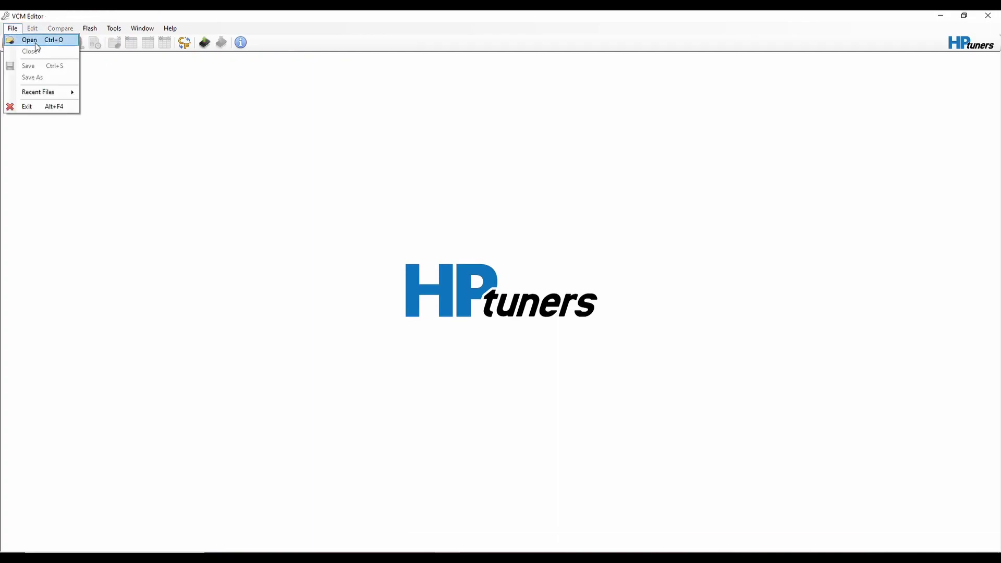
pyautogui.click(21, 38)
pyautogui.doubleClick(136, 114)
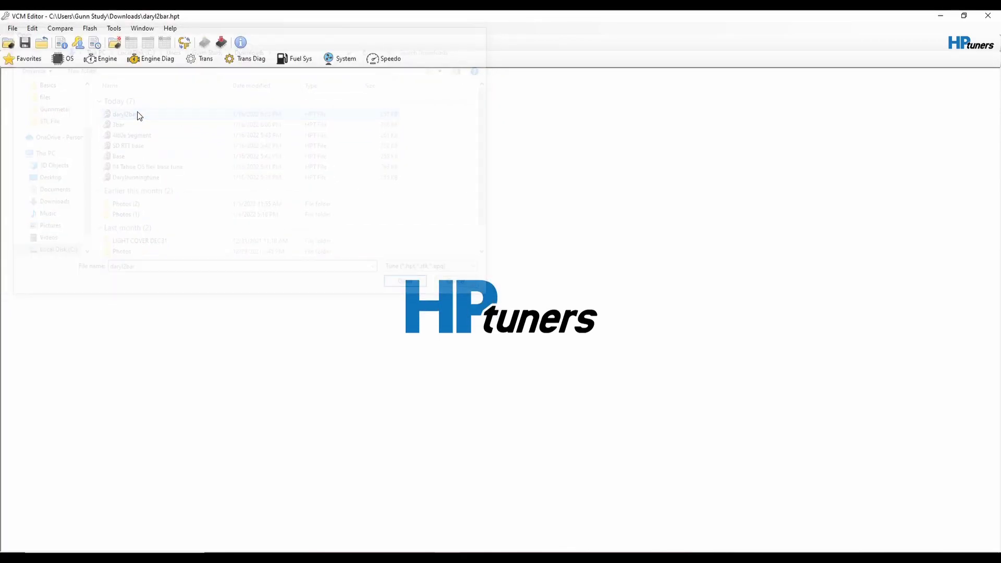
# Verify the Primary VE table's MAP axis reaches 210 kPa, then return to Engine settings.
pyautogui.click(103, 60)
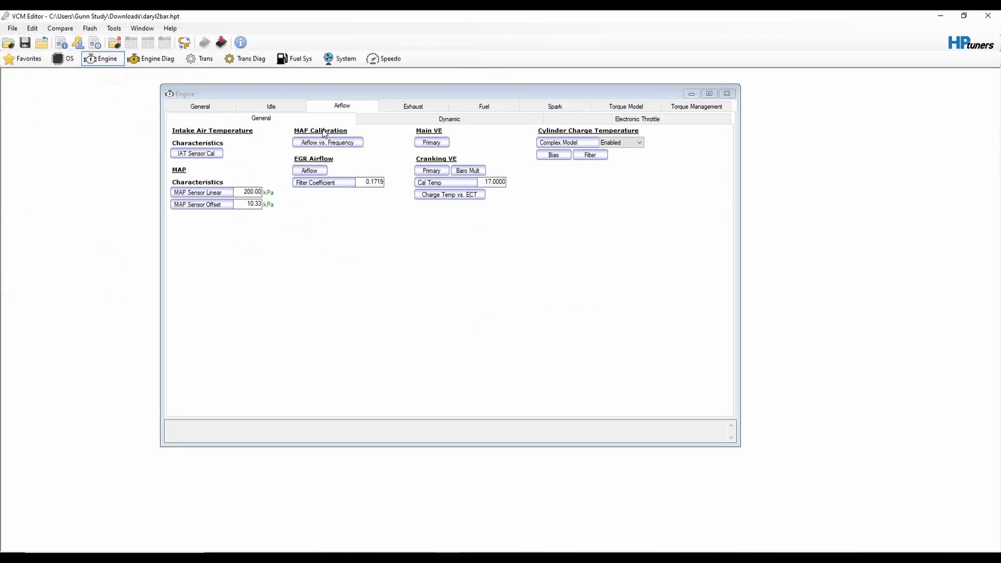
pyautogui.click(435, 143)
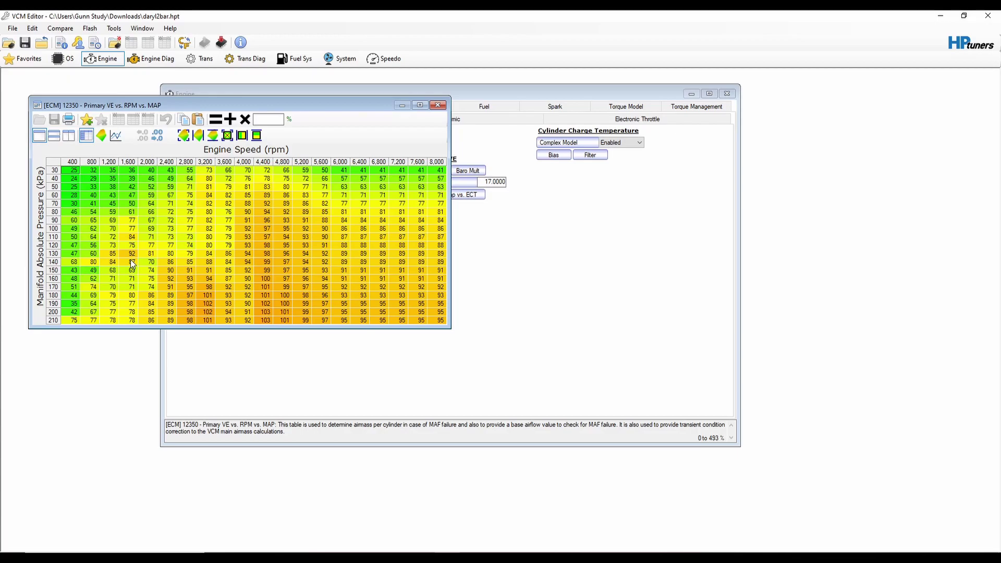
pyautogui.click(439, 107)
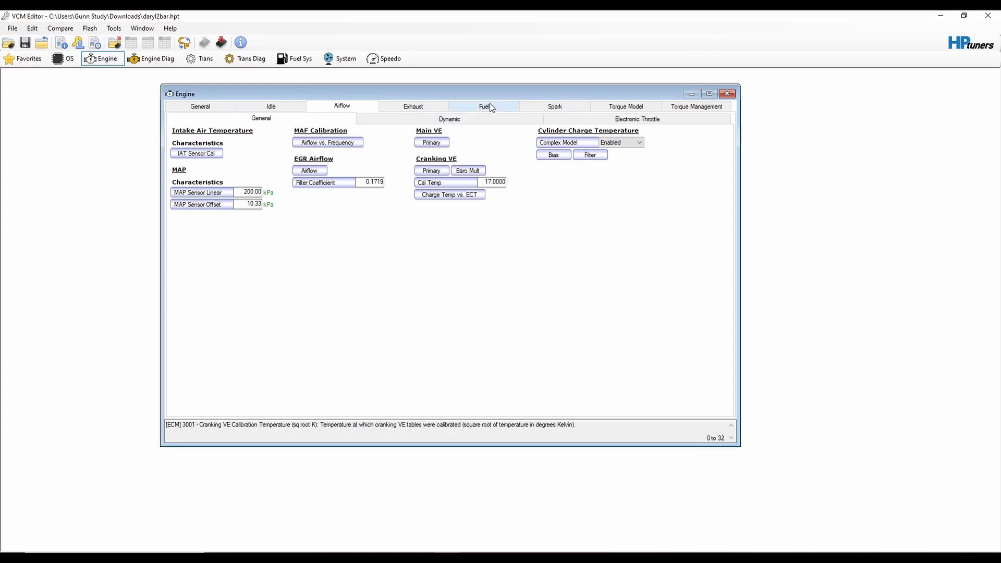
pyautogui.click(342, 58)
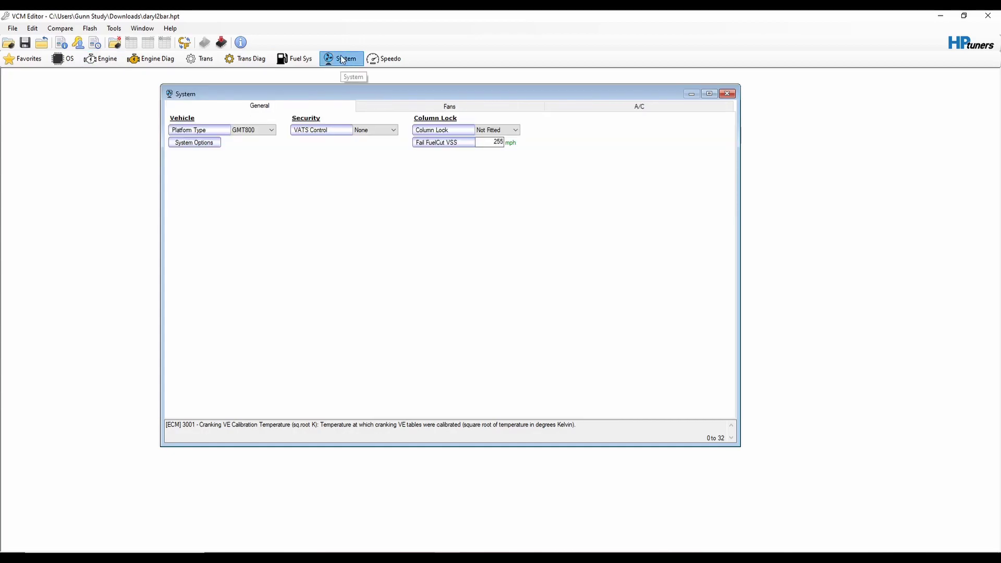
pyautogui.click(100, 59)
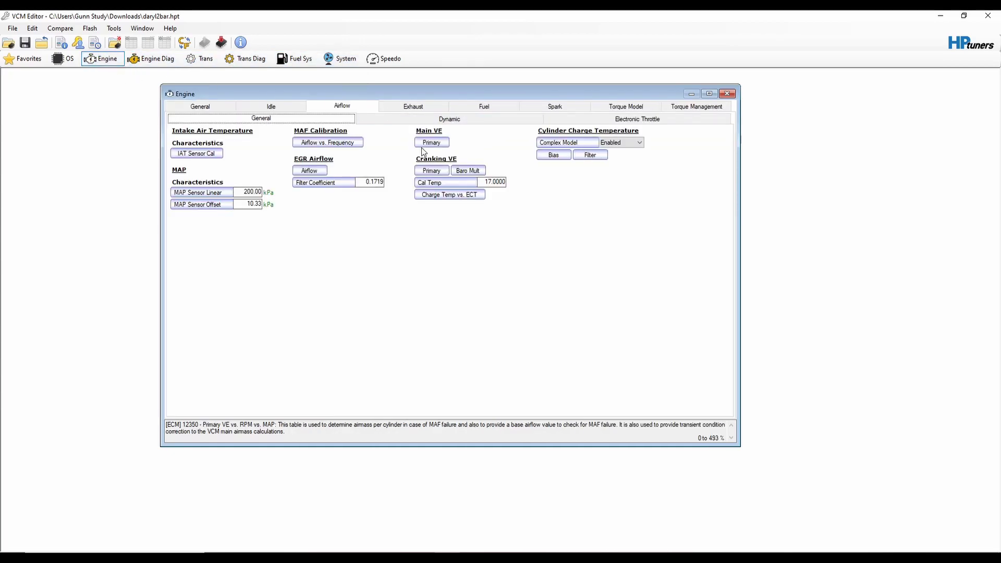
# Set every cell of the Flow Rate vs. KPA Flow row to 100.
pyautogui.click(486, 107)
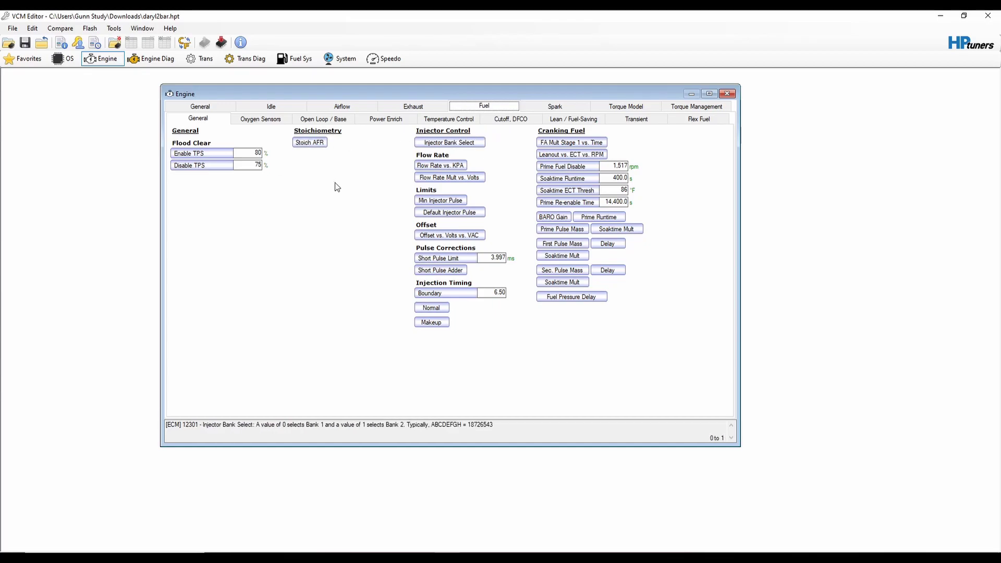
pyautogui.click(441, 165)
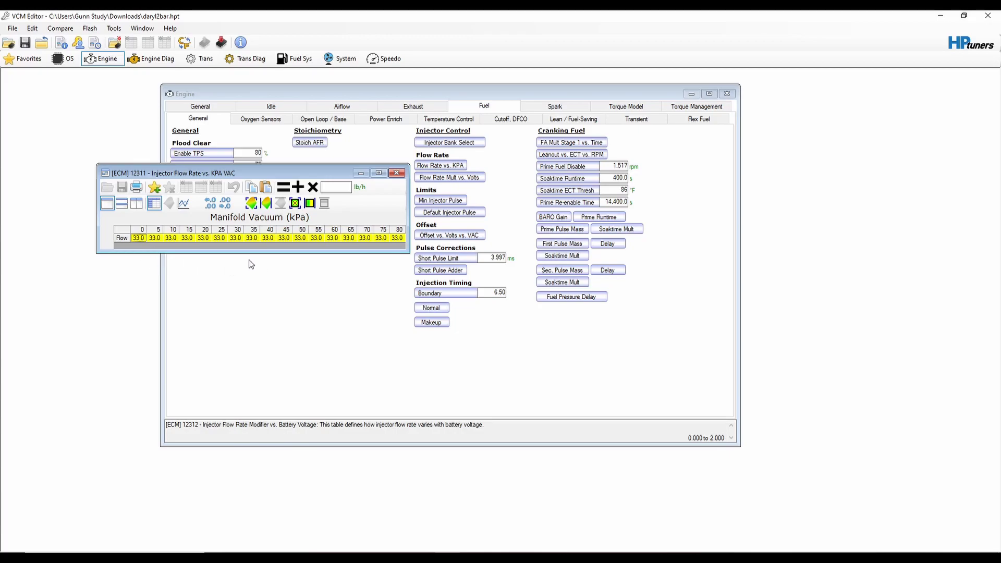
pyautogui.click(125, 235)
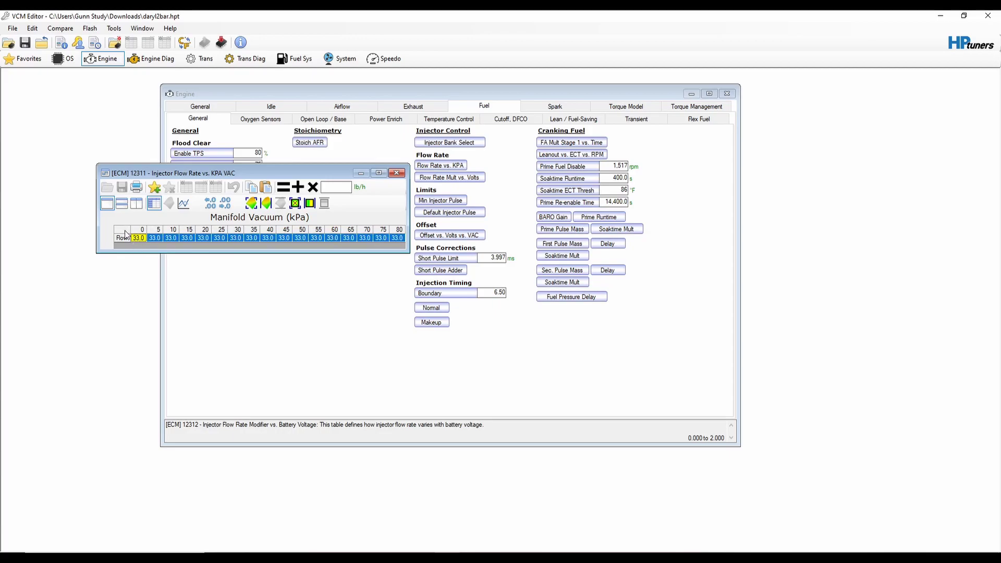
pyautogui.click(336, 186)
pyautogui.write('100')
pyautogui.click(284, 187)
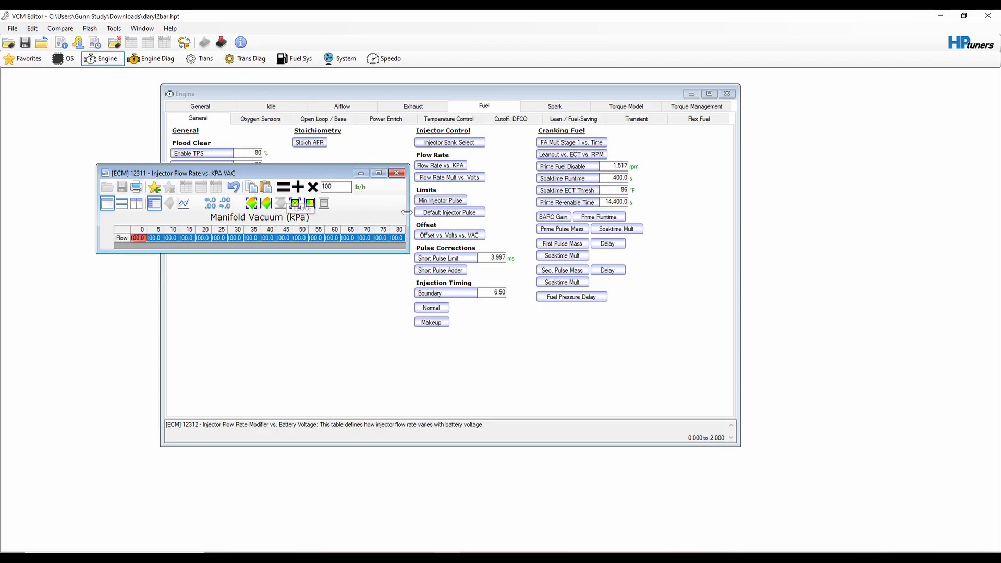
# Close the flow rate table and glance at the Flow Rate Multiplier vs. Volts table.
pyautogui.click(336, 303)
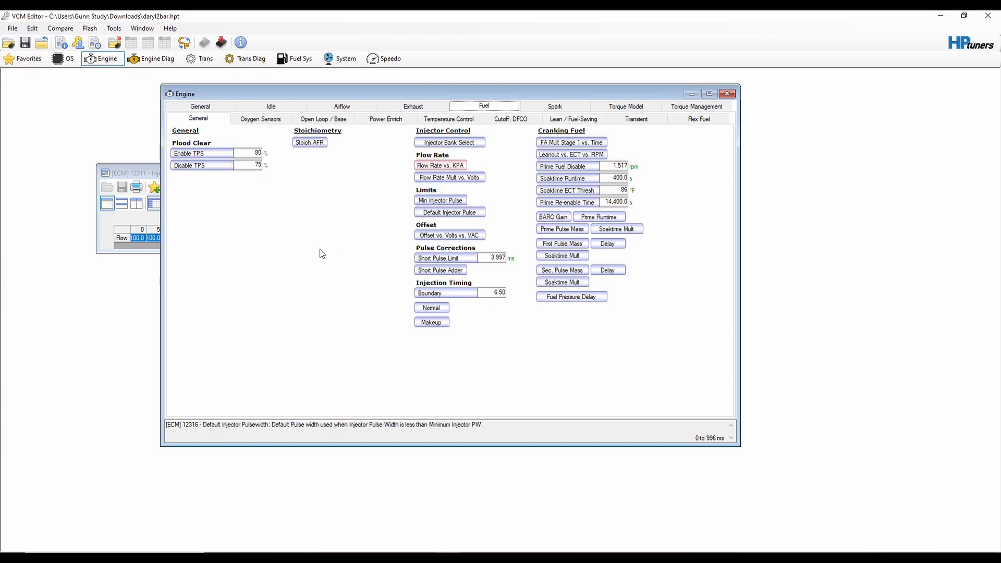
pyautogui.click(126, 224)
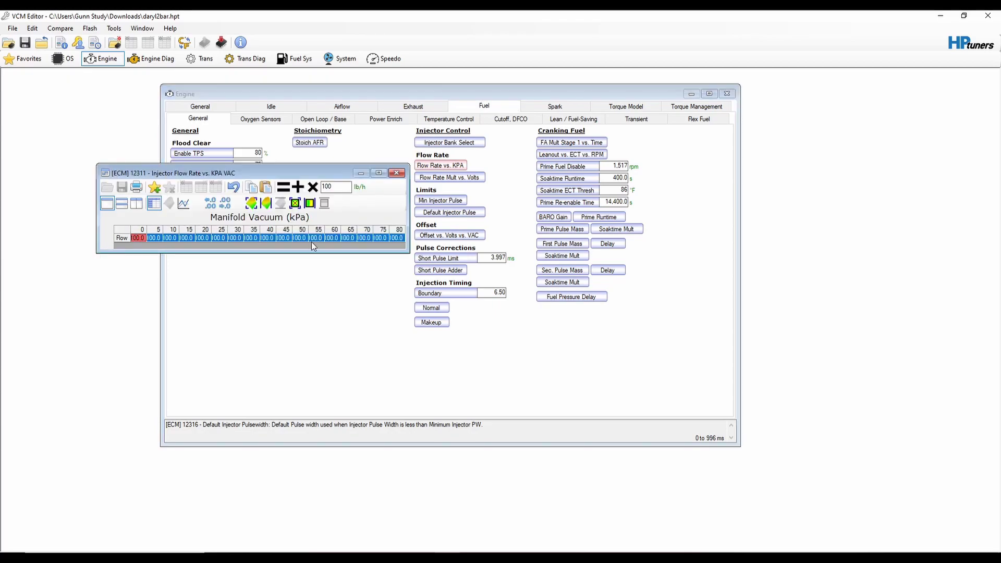
pyautogui.click(401, 172)
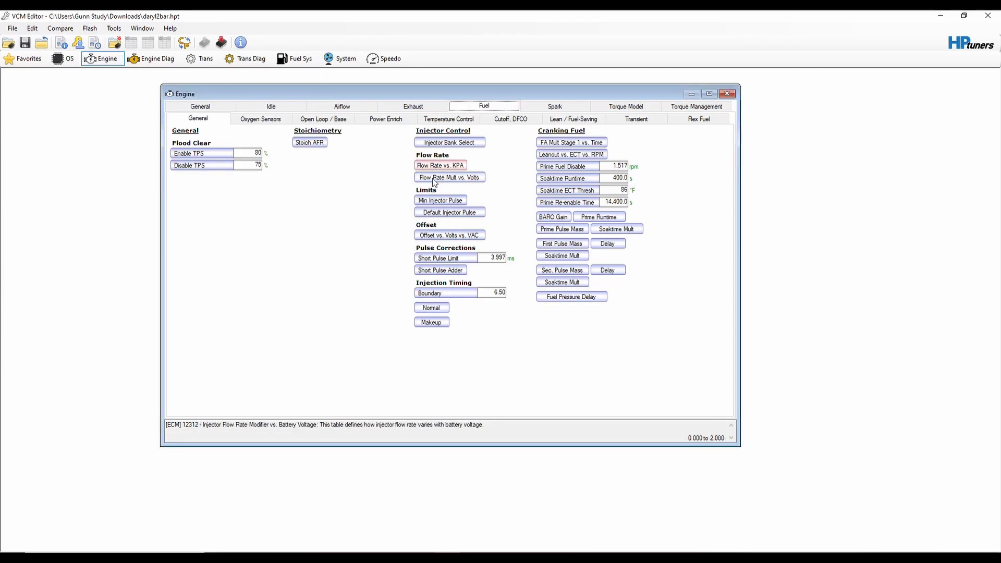
pyautogui.click(437, 180)
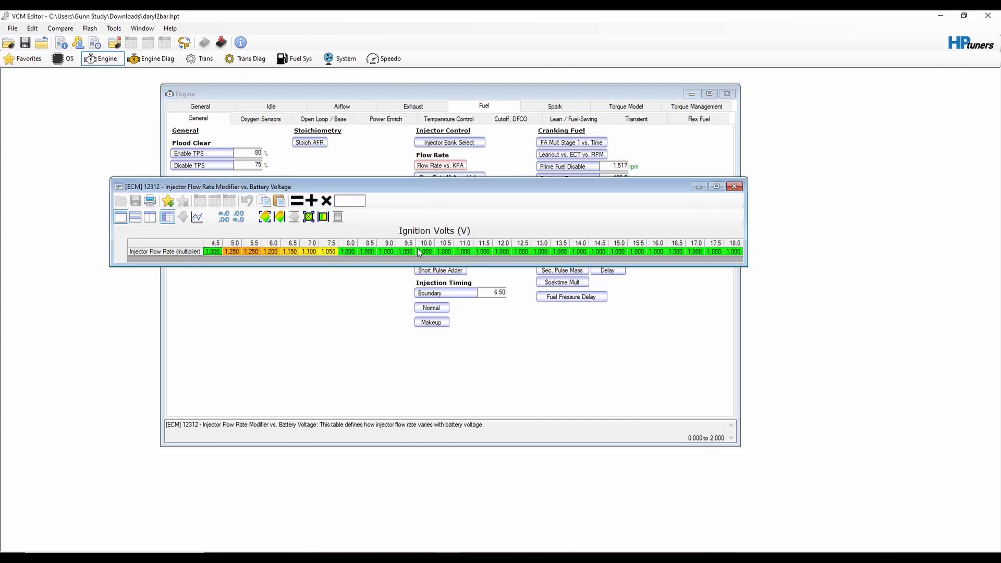
pyautogui.click(740, 182)
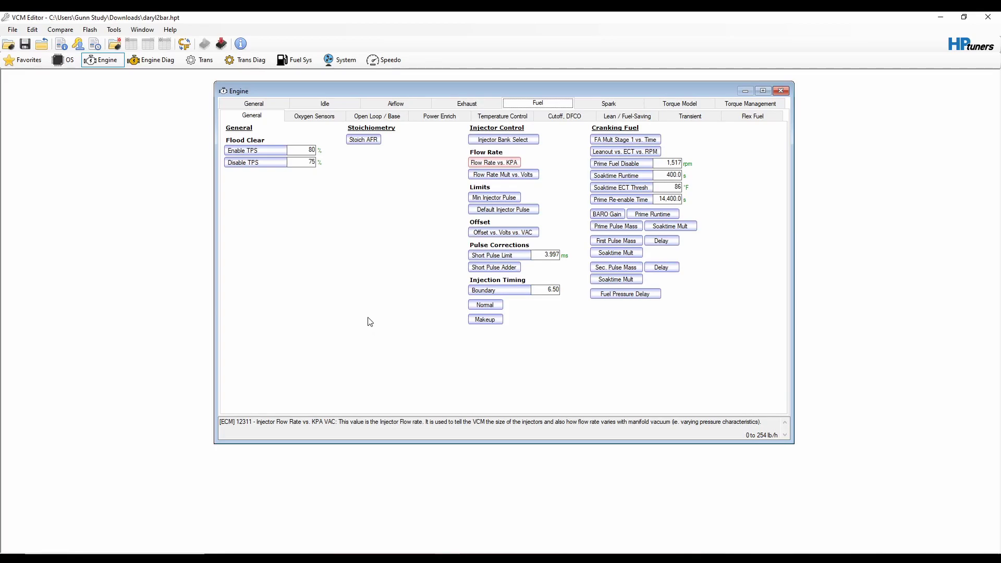
# Add -5° to all High Octane main spark cells (16.00 becomes 10.99), then close the table.
pyautogui.click(607, 105)
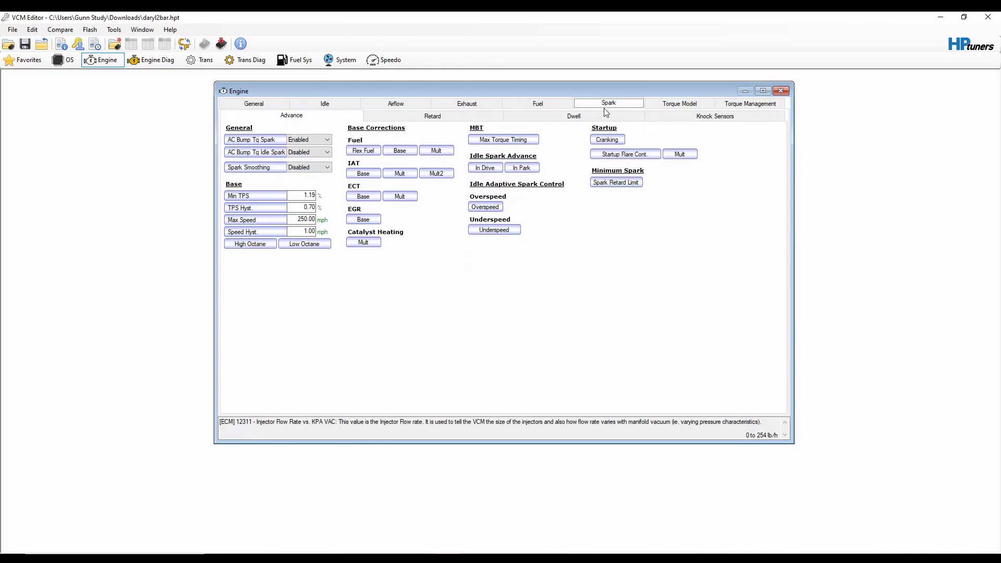
pyautogui.click(250, 244)
pyautogui.moveTo(435, 211); pyautogui.dragTo(439, 85)
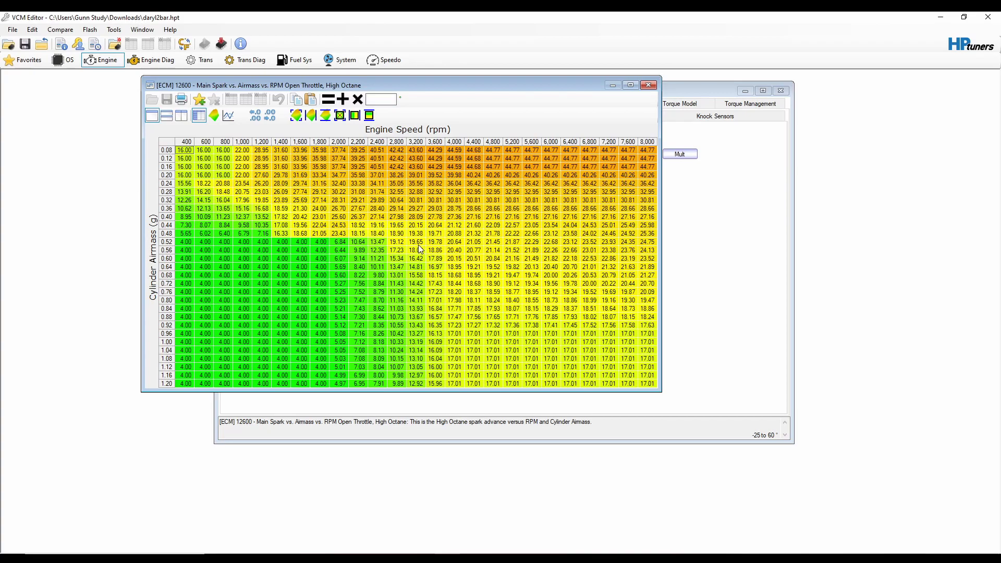
pyautogui.click(168, 144)
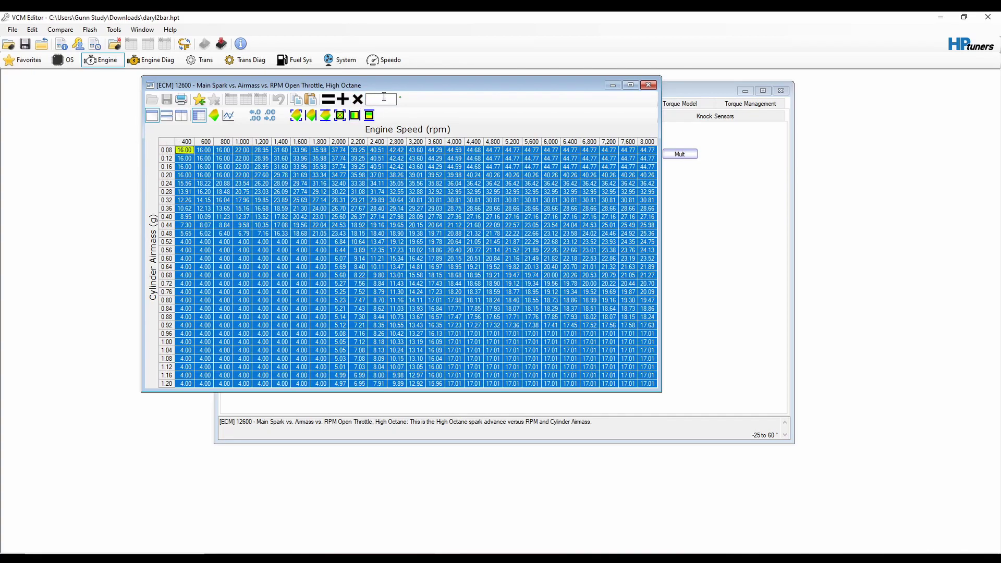
pyautogui.click(383, 98)
pyautogui.write('-5')
pyautogui.click(345, 103)
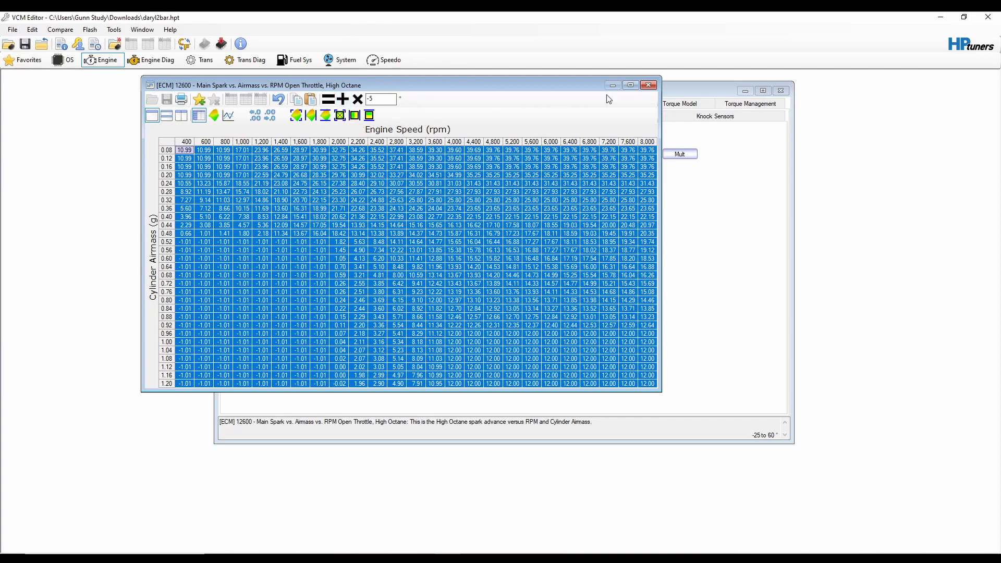
pyautogui.click(648, 85)
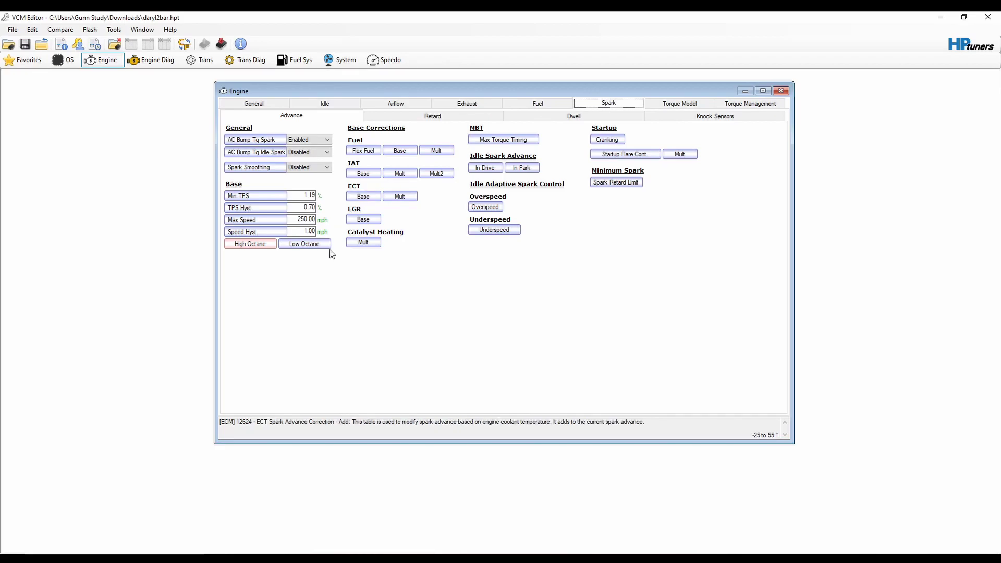
# Add -5° to all Low Octane main spark cells, then recheck High Octane shows 10.99°.
pyautogui.click(310, 245)
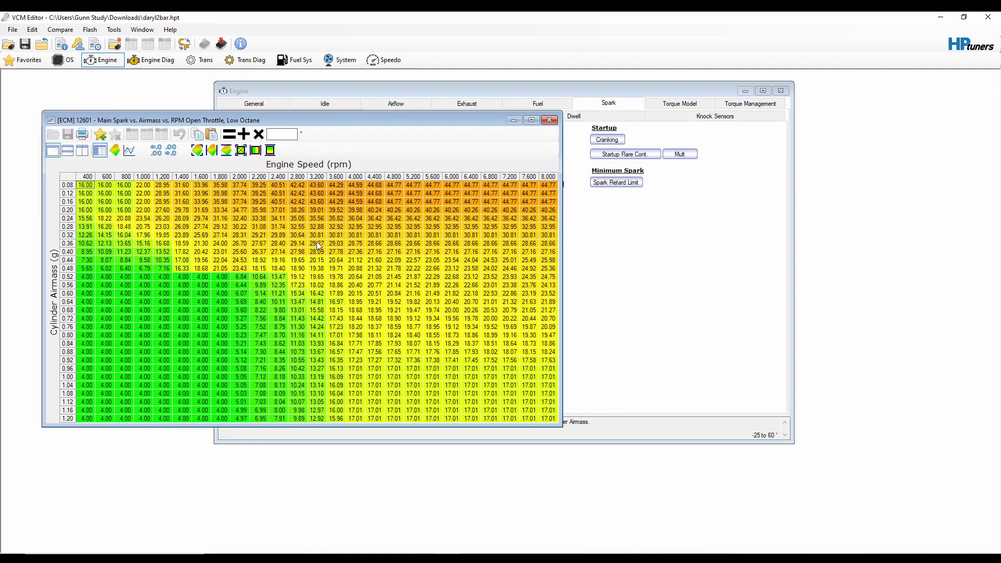
pyautogui.click(70, 179)
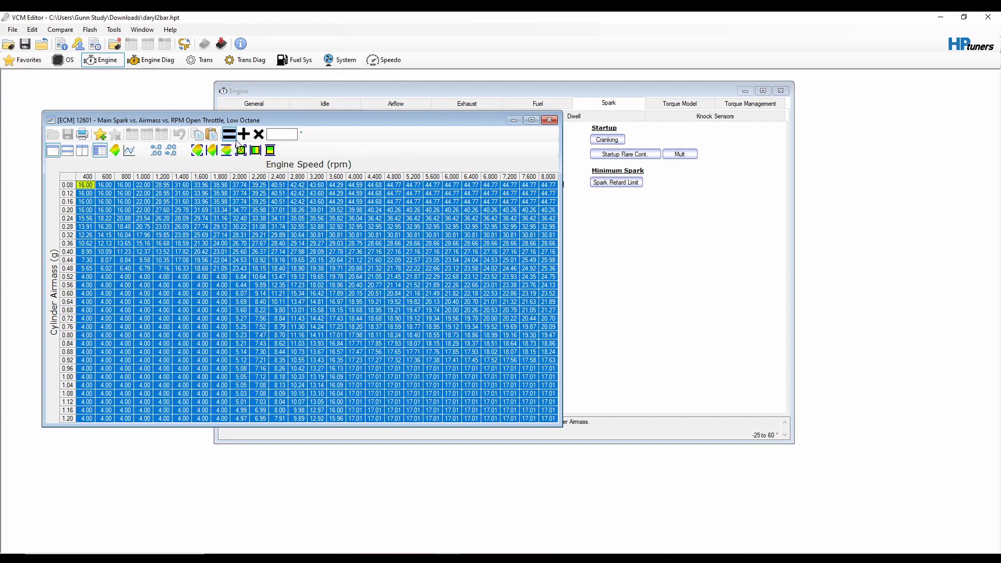
pyautogui.click(280, 138)
pyautogui.write('-5')
pyautogui.click(243, 136)
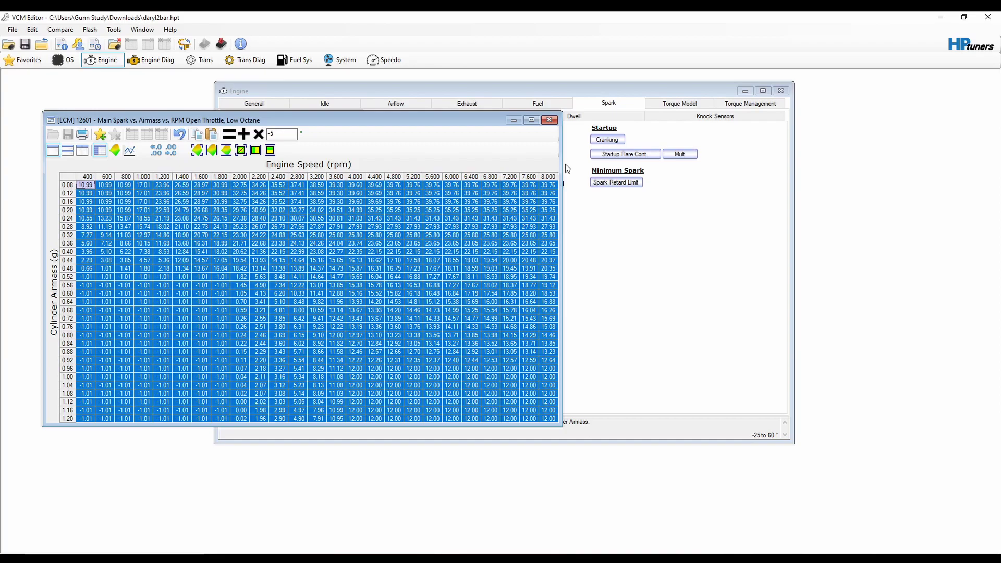
pyautogui.click(551, 122)
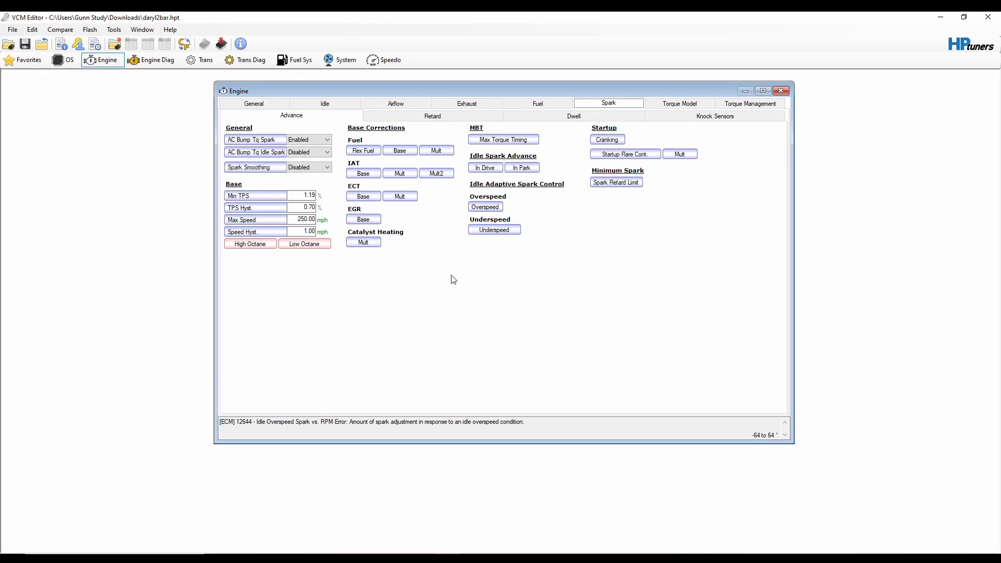
pyautogui.click(262, 244)
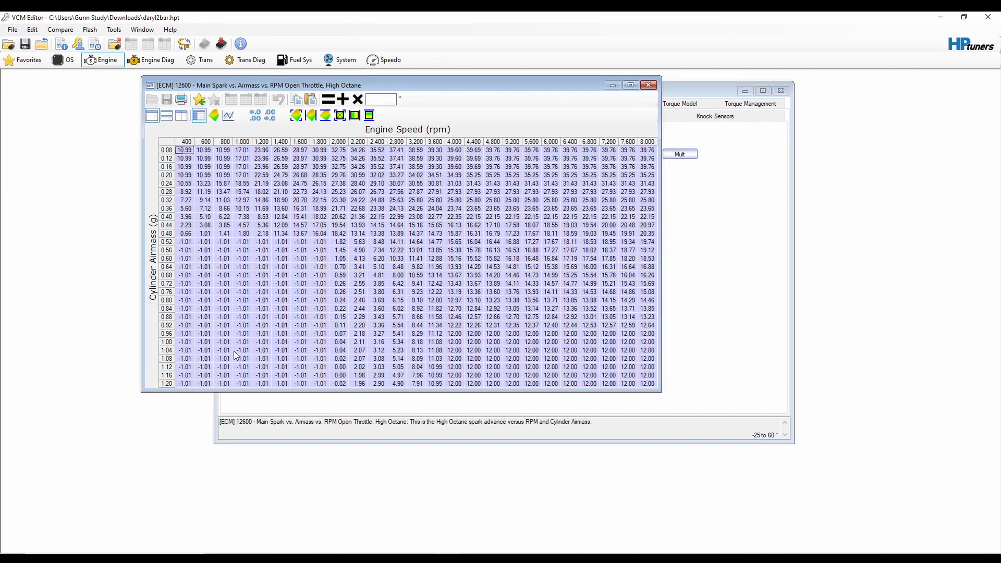
pyautogui.click(649, 85)
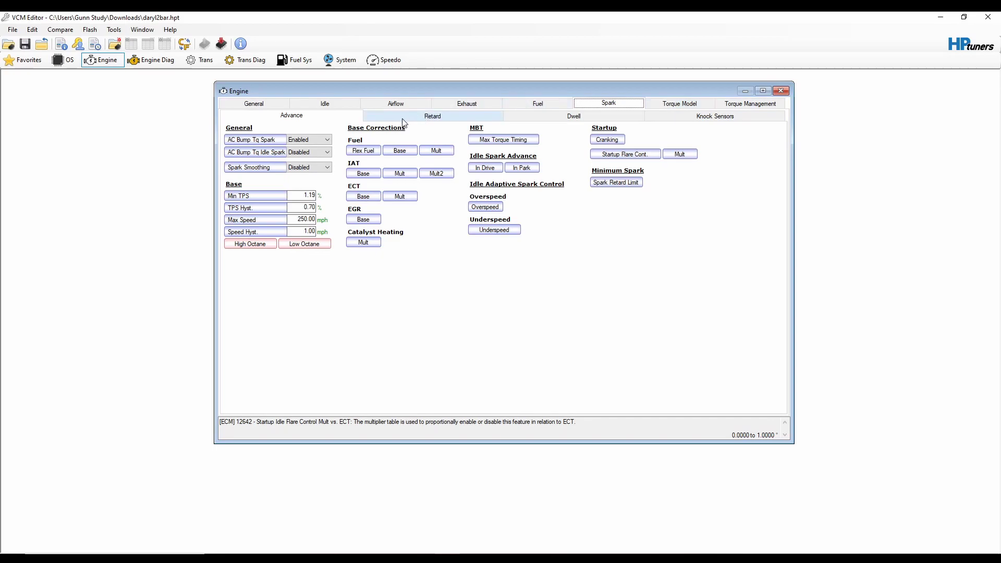
# Review the Primary VE vs. RPM vs. MAP table under Airflow, which runs to 210 kPa.
pyautogui.click(364, 107)
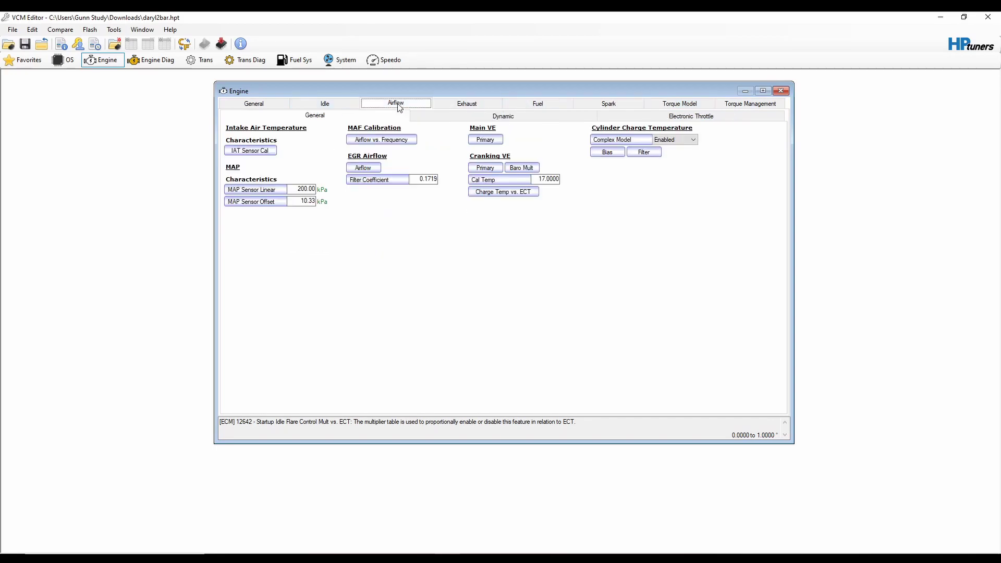
pyautogui.click(472, 141)
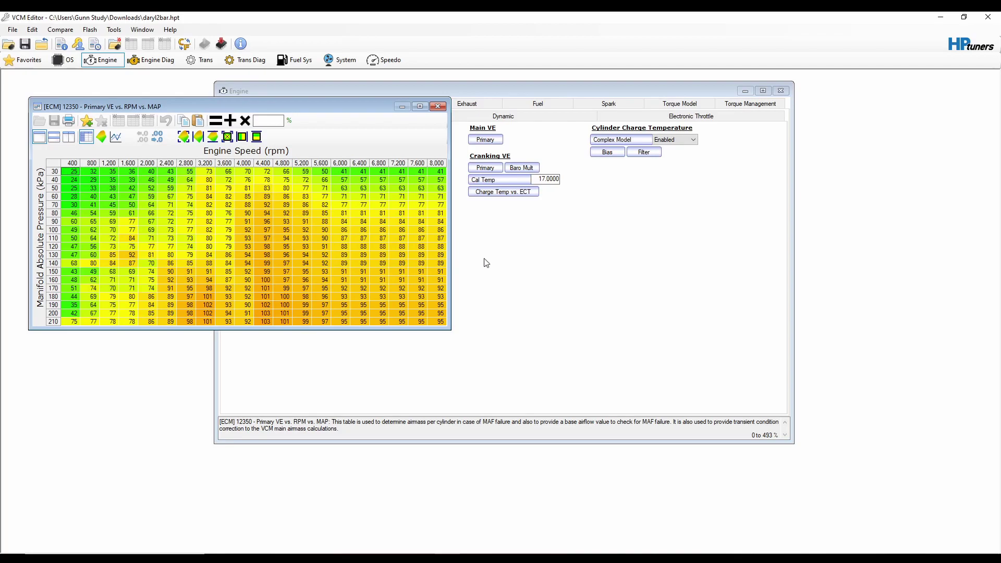
pyautogui.click(438, 107)
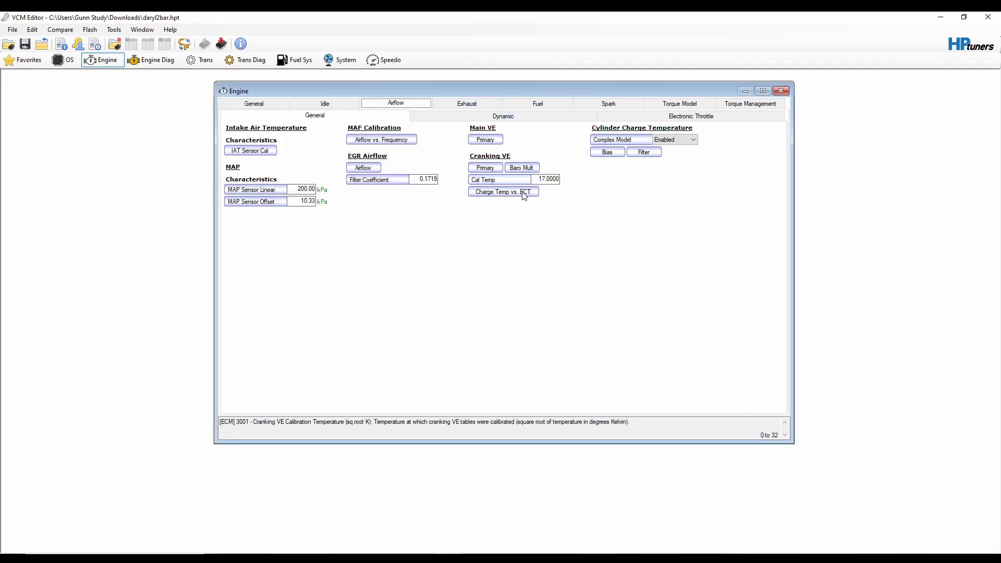
# Check the Target Idle Speed table under Idle, then close it.
pyautogui.click(330, 104)
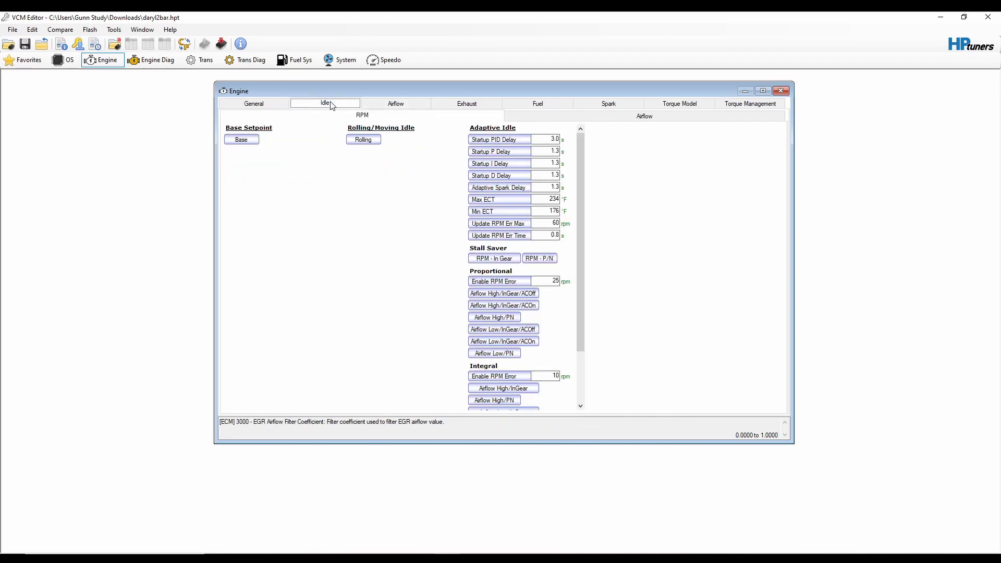
pyautogui.click(251, 141)
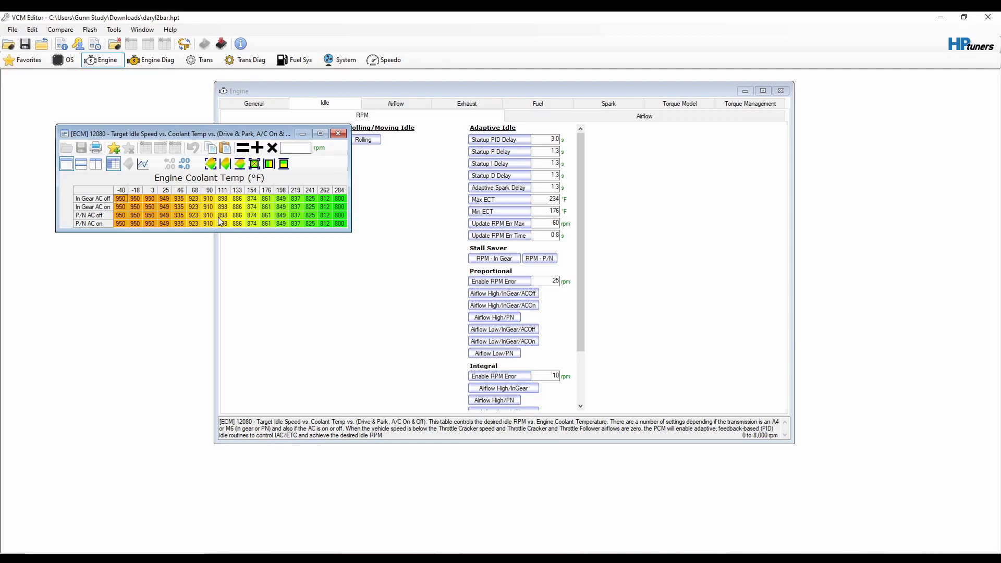
pyautogui.click(339, 134)
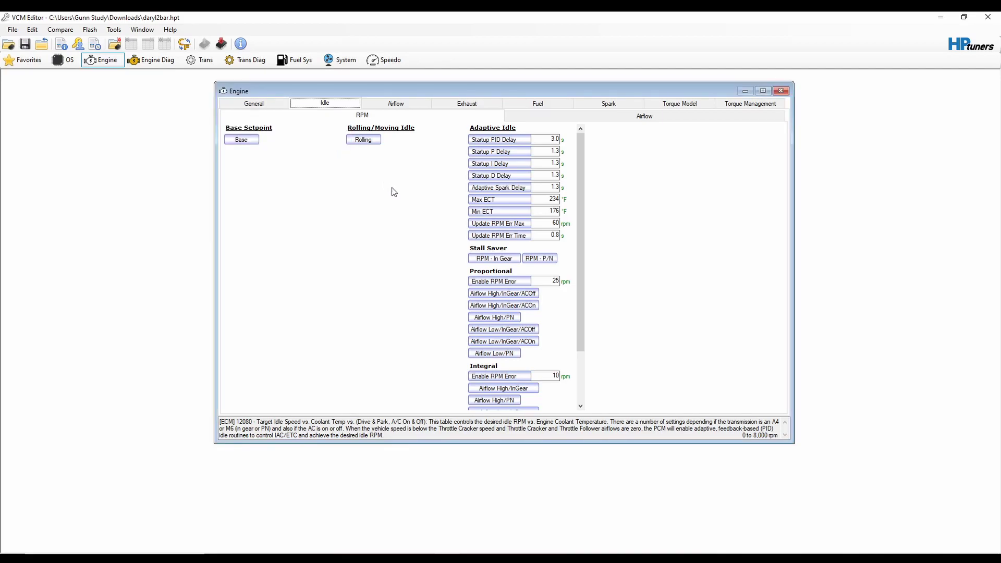
# Inspect the Idle Airflow vs. Coolant Temp table, then close the Engine settings window.
pyautogui.click(688, 117)
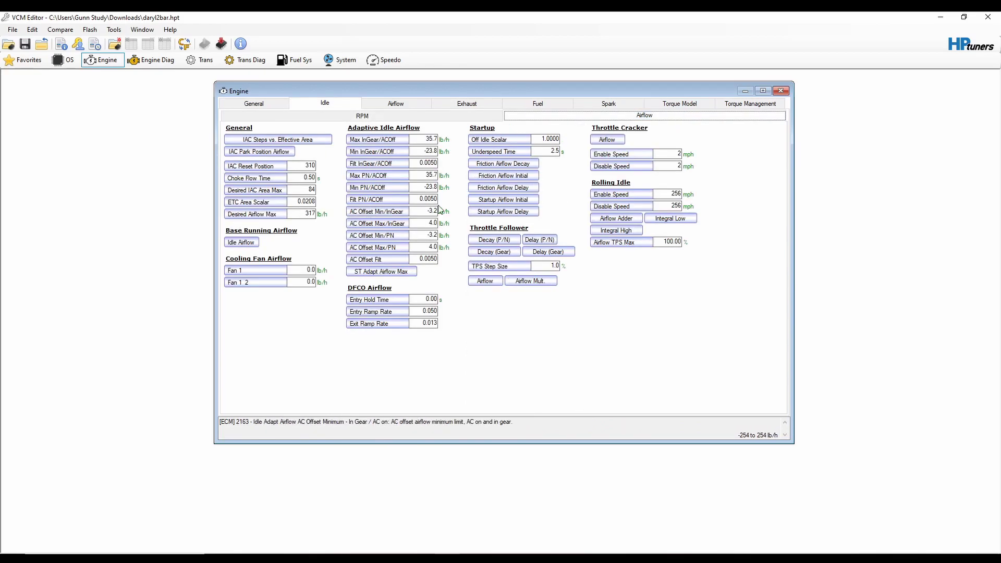
pyautogui.click(242, 242)
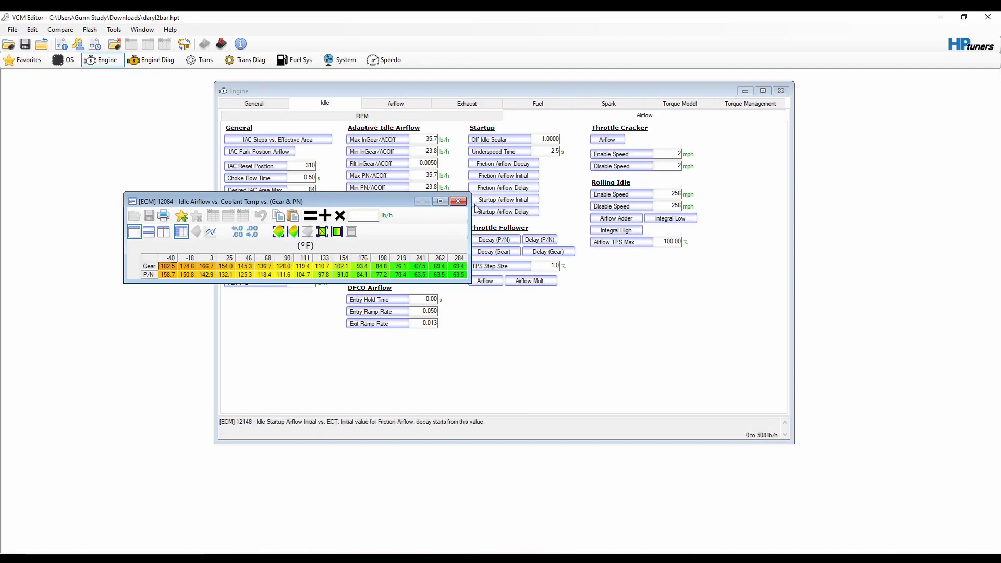
pyautogui.click(458, 201)
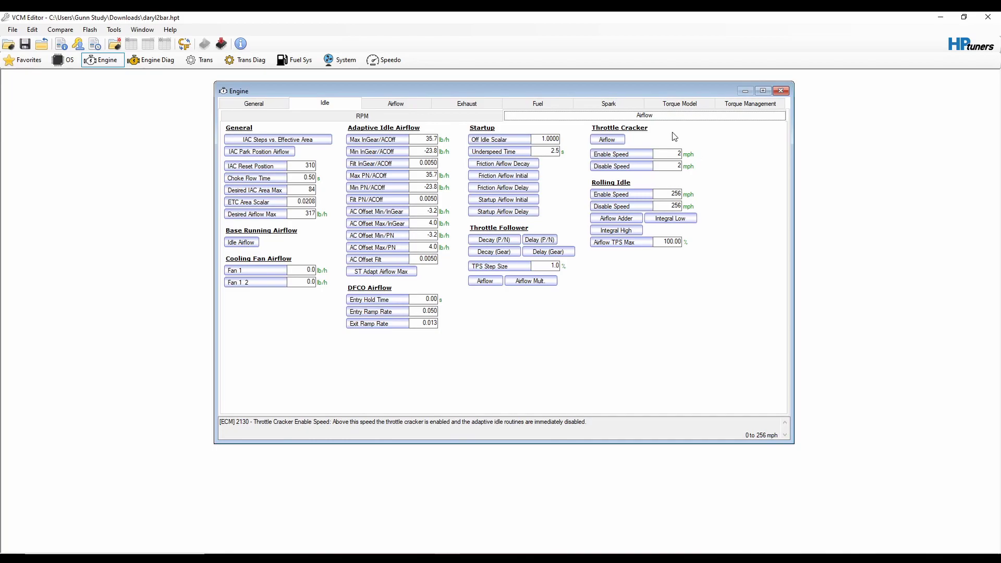
pyautogui.click(781, 92)
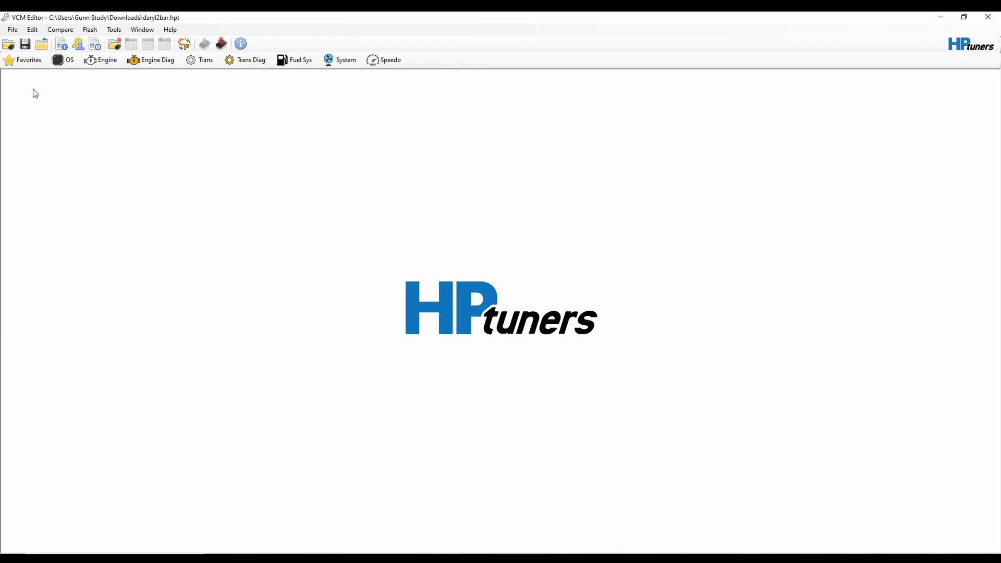
# Glance at the OS settings, then reopen Engine settings on the Fuel page.
pyautogui.click(68, 61)
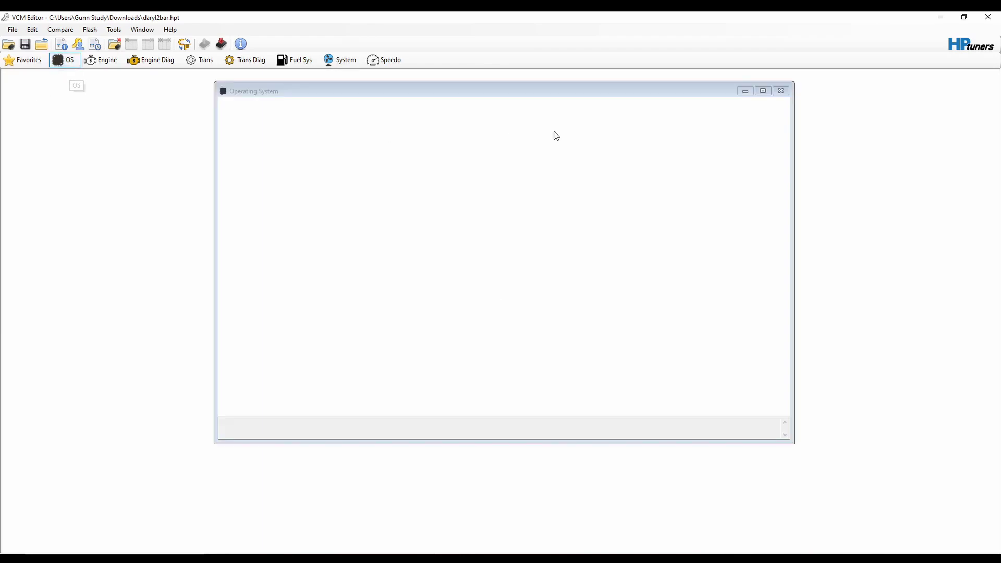
pyautogui.click(781, 90)
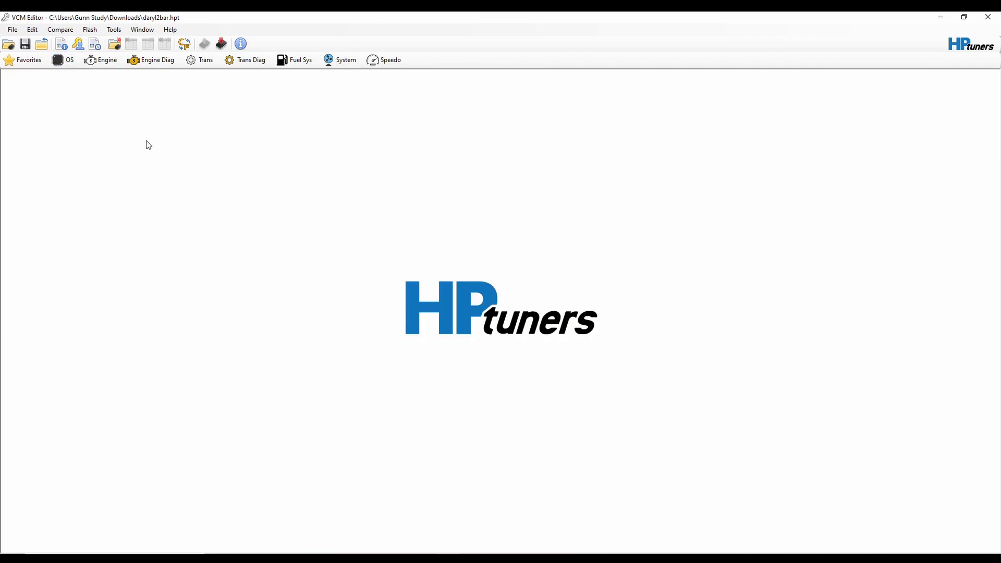
pyautogui.click(101, 61)
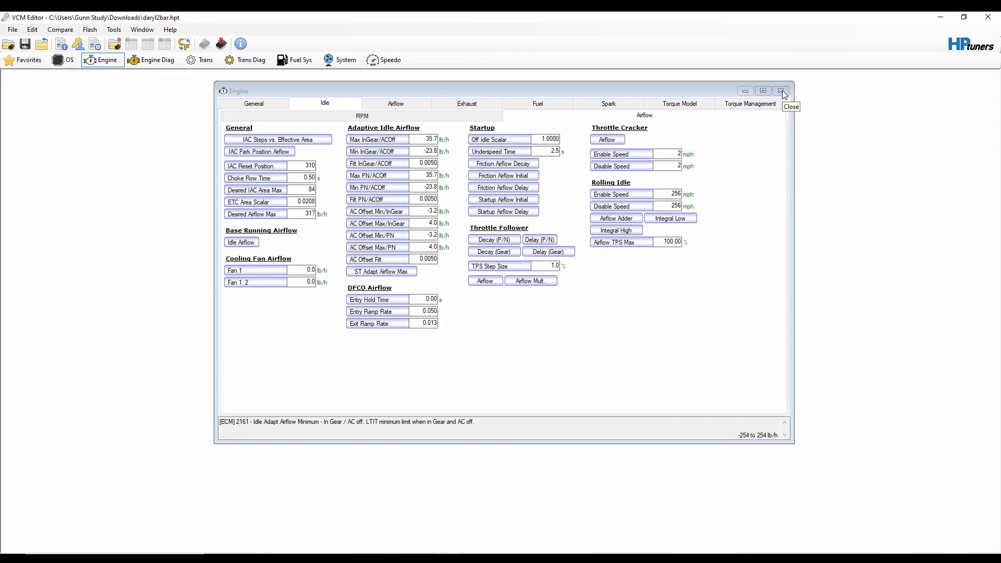
pyautogui.click(546, 103)
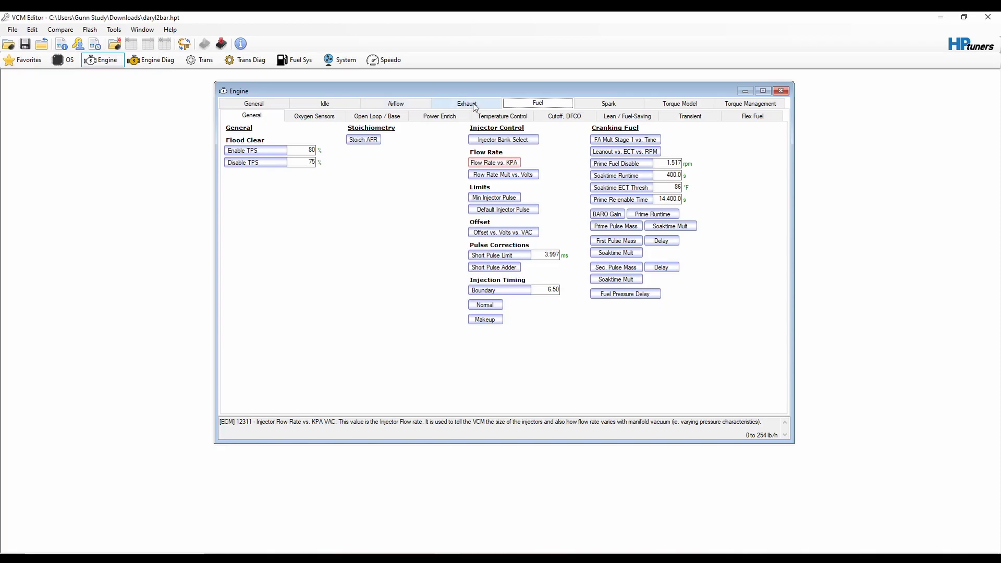
# Inspect the Primary VE table up to 210 kPa, then move to the Exhaust page.
pyautogui.click(413, 104)
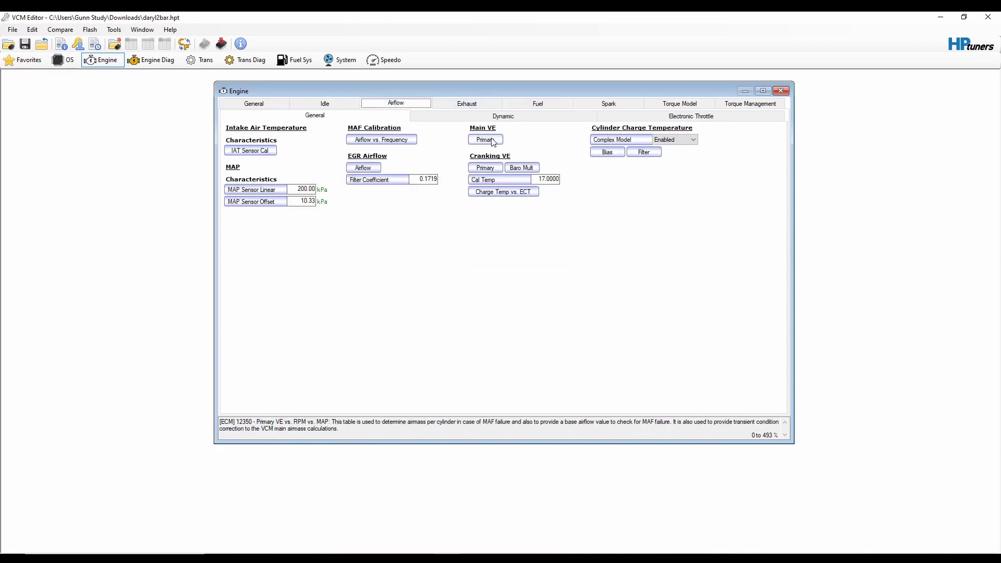
pyautogui.click(486, 140)
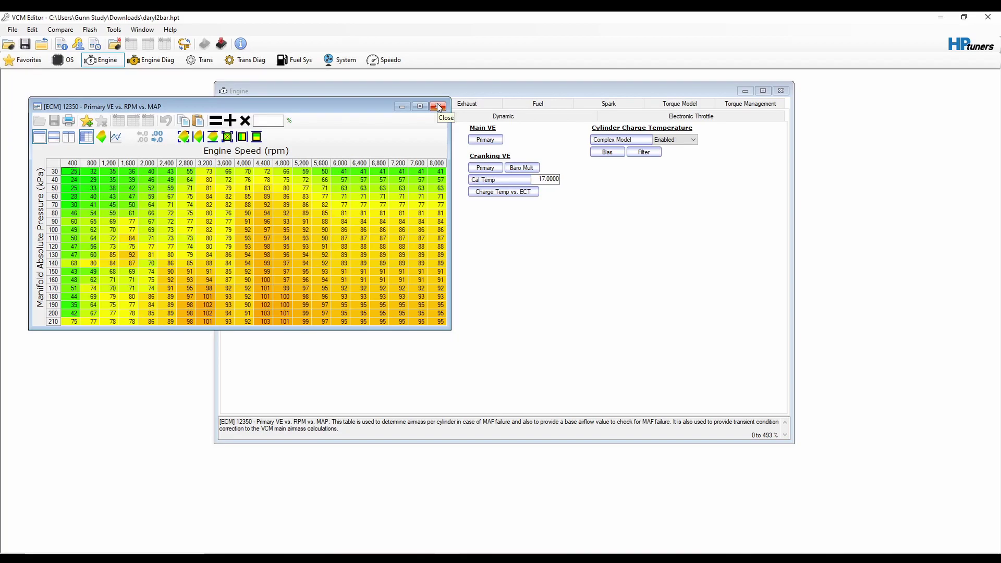
pyautogui.click(439, 107)
pyautogui.click(451, 104)
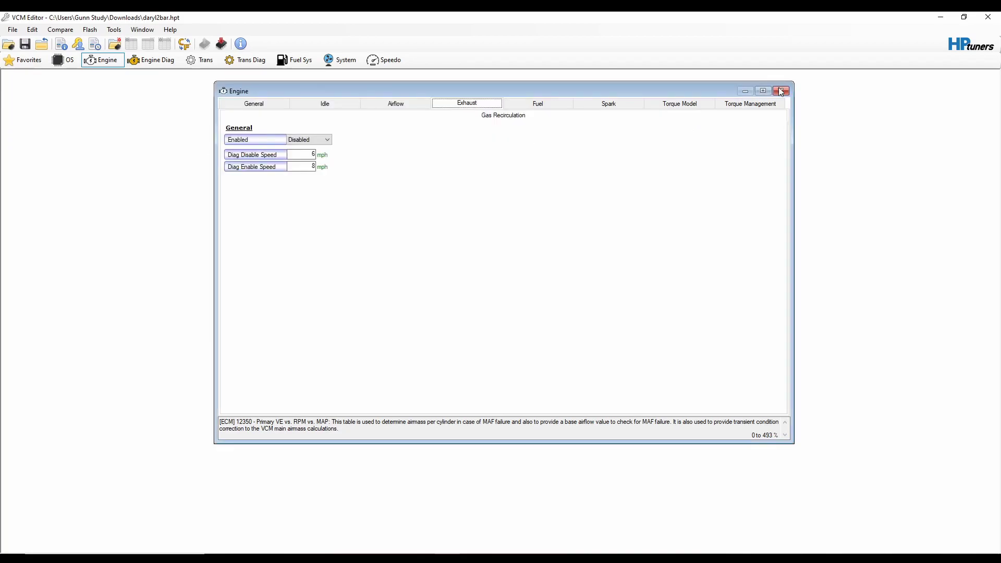